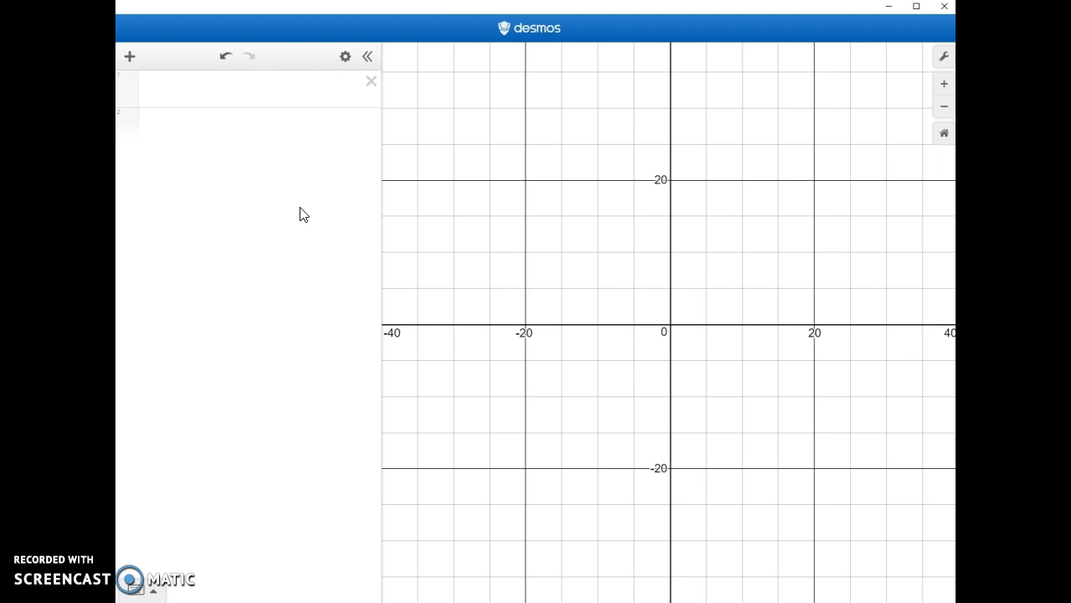
Step: Graph the line y = (1/4)x + 4 in the first expression row
{"action": "left_click", "coordinate": [169, 103]}
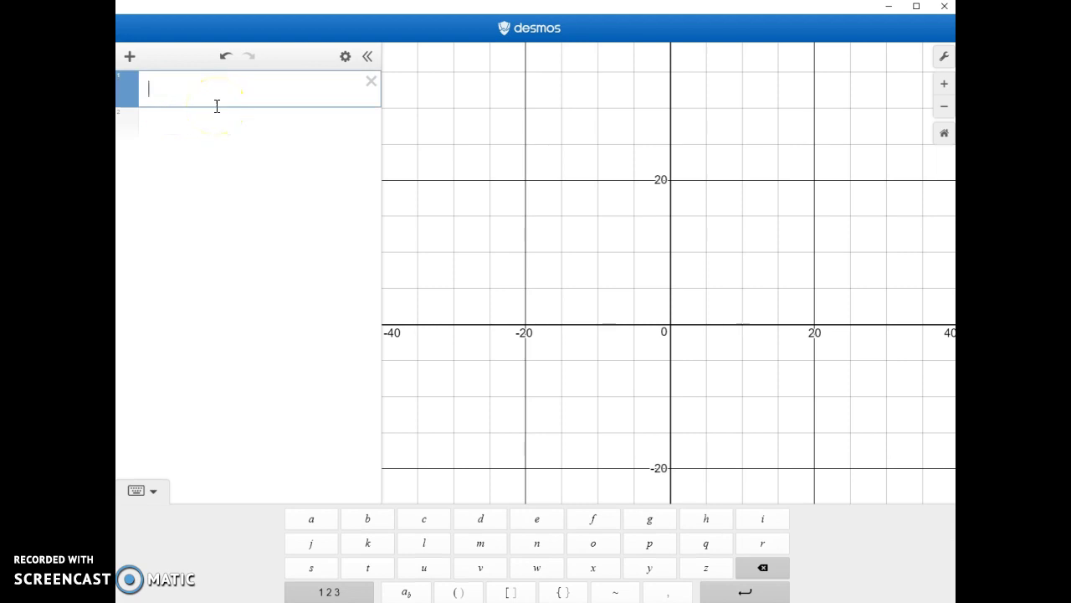
{"action": "type", "text": "y=1"}
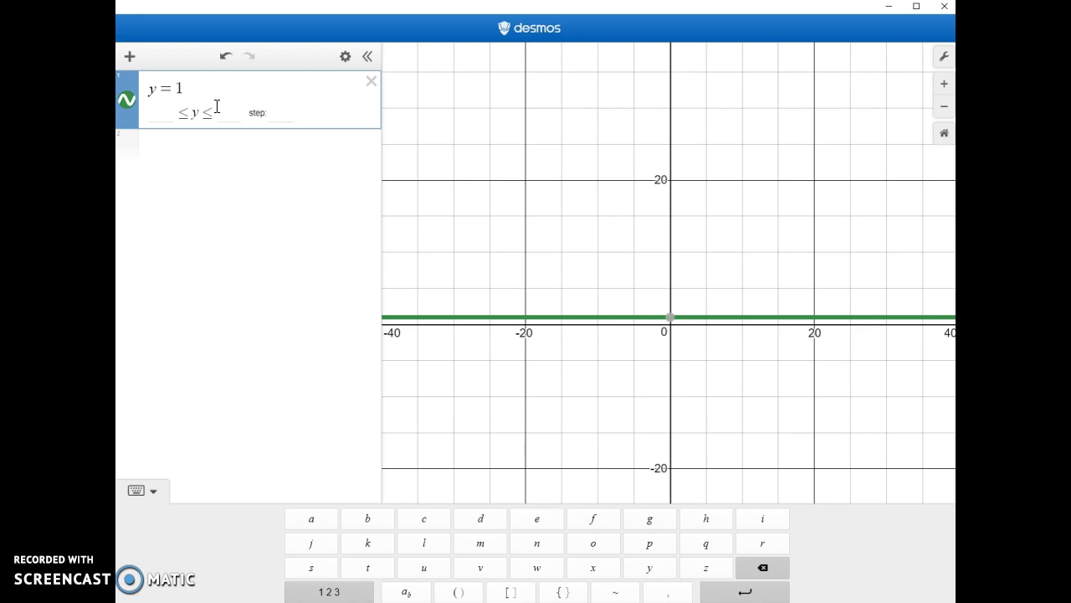
{"action": "type", "text": "/"}
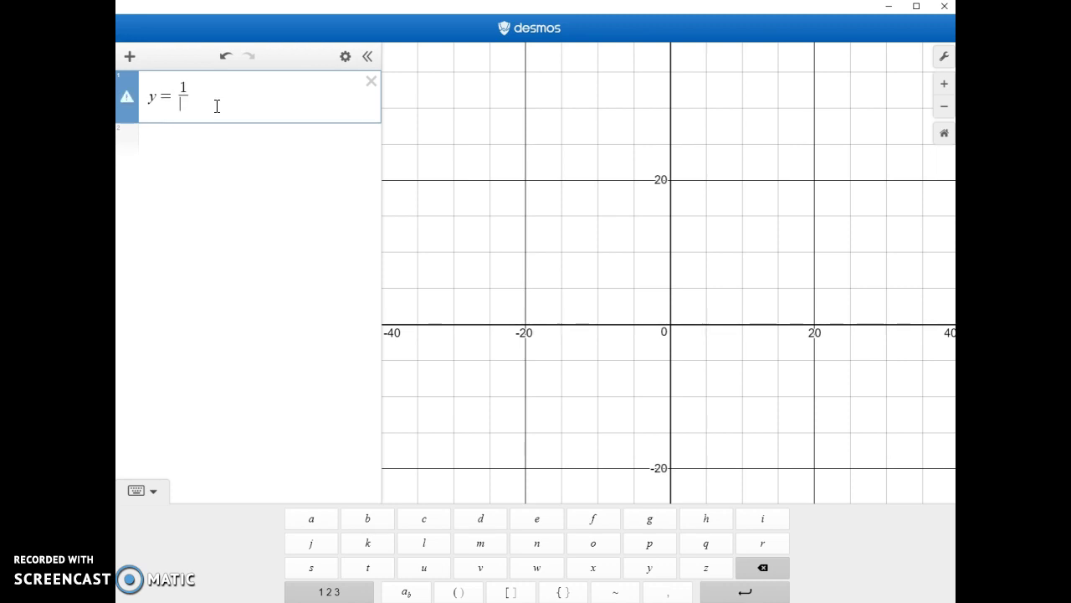
{"action": "type", "text": "4"}
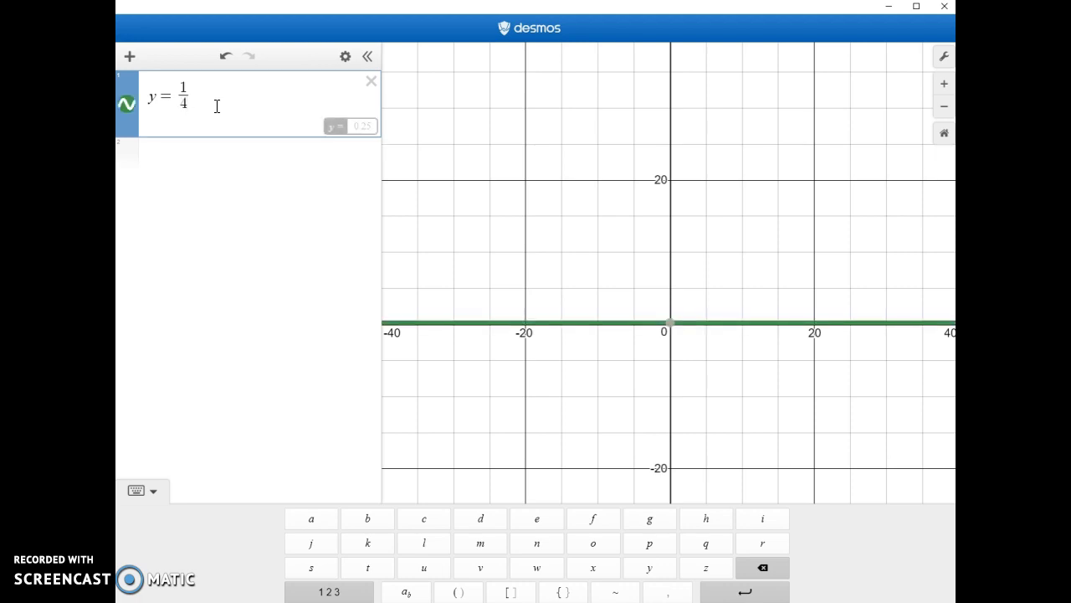
{"action": "type", "text": "x"}
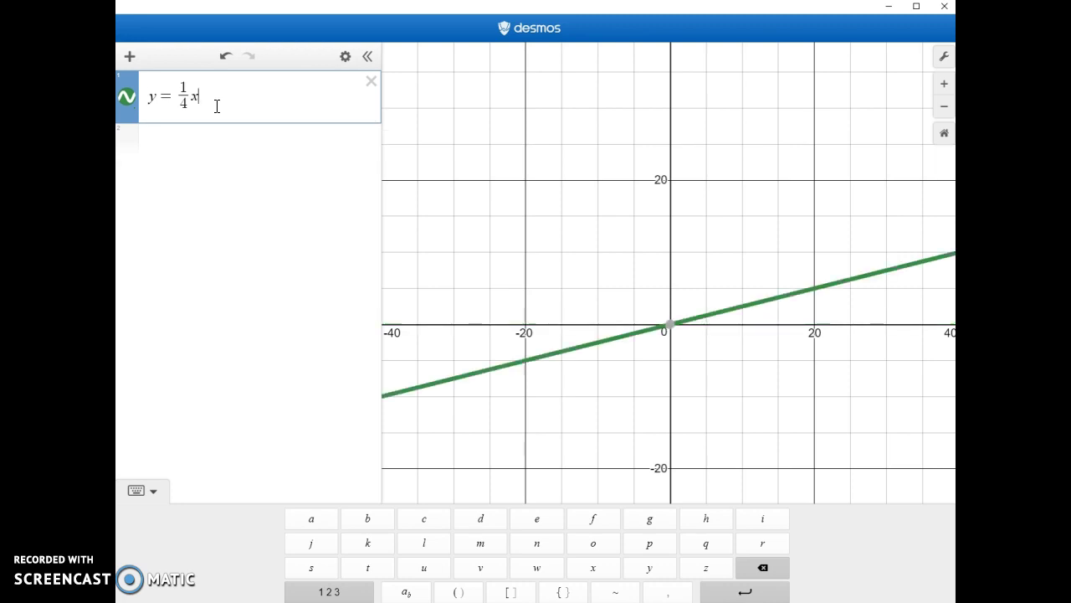
{"action": "type", "text": "+4"}
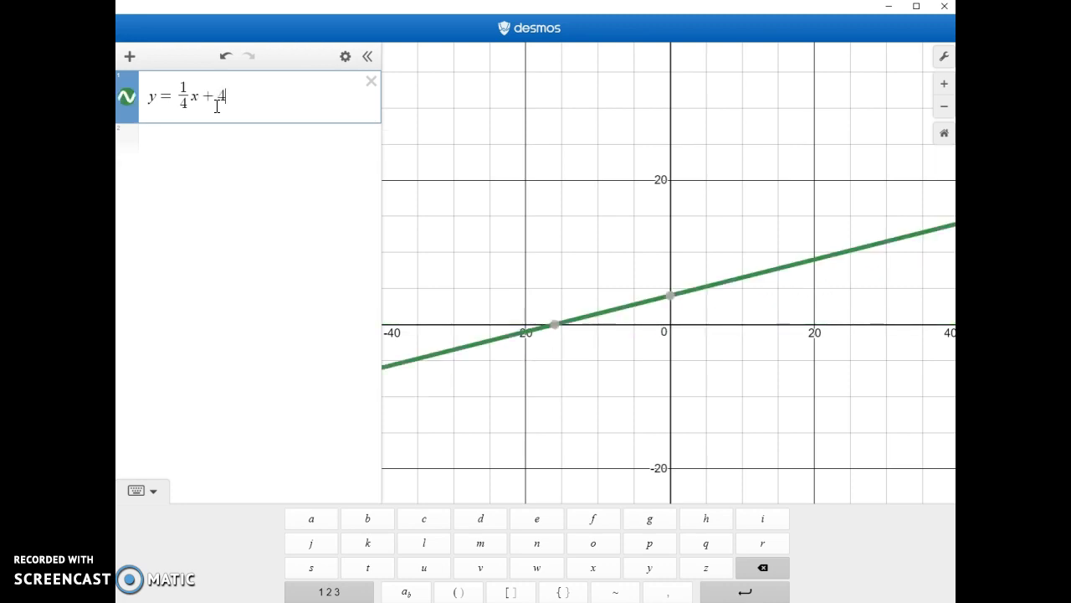
{"action": "left_click", "coordinate": [238, 107]}
Step: Switch the on-screen keypad from letters to numbers and operators, and hide and redisplay it
{"action": "left_click", "coordinate": [322, 590]}
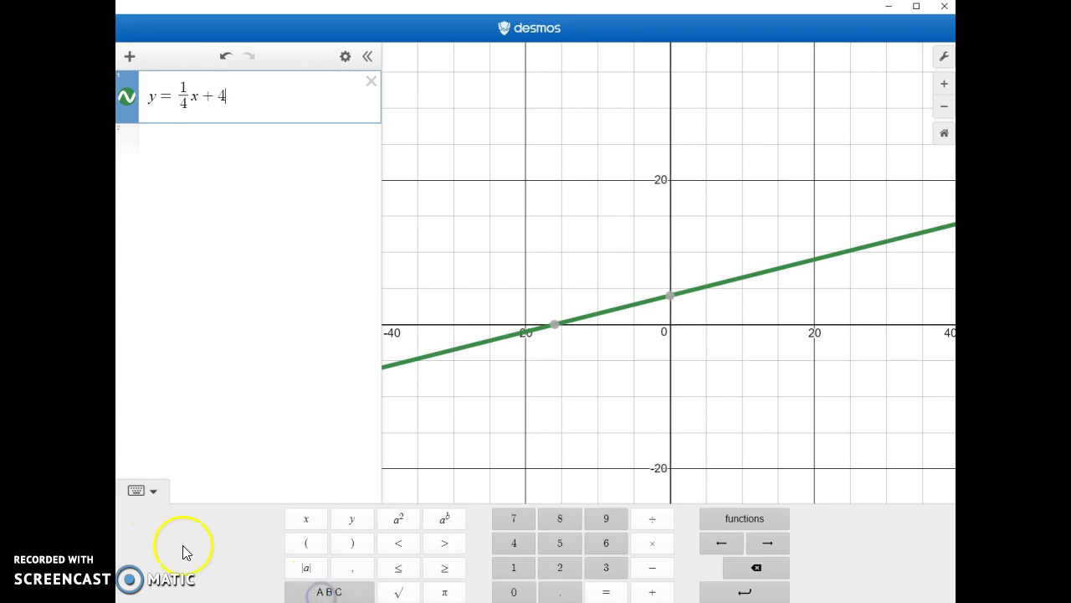
{"action": "left_click", "coordinate": [137, 493]}
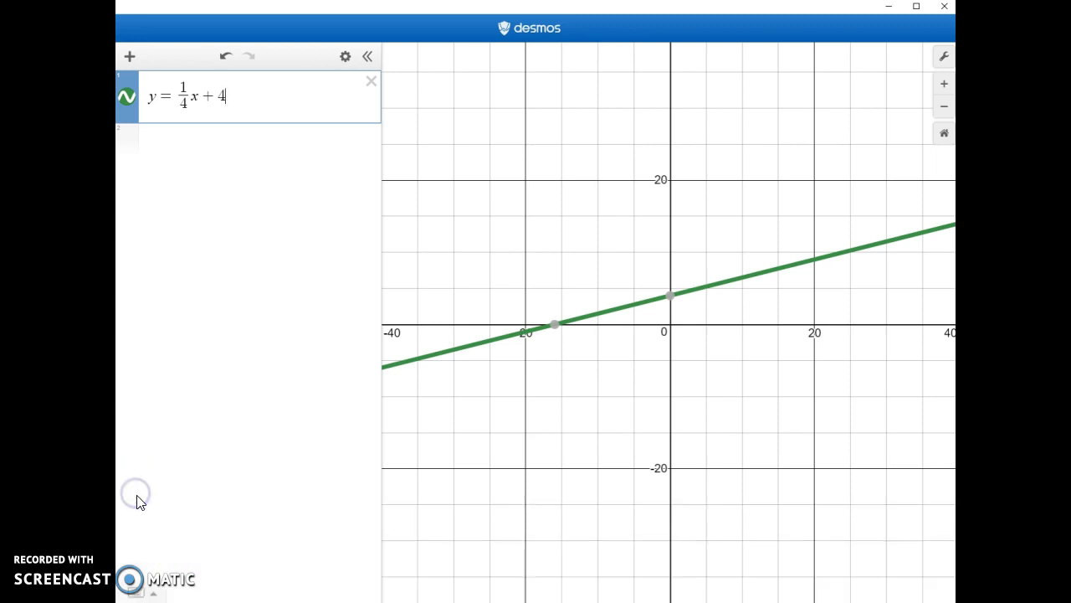
{"action": "left_click", "coordinate": [139, 592]}
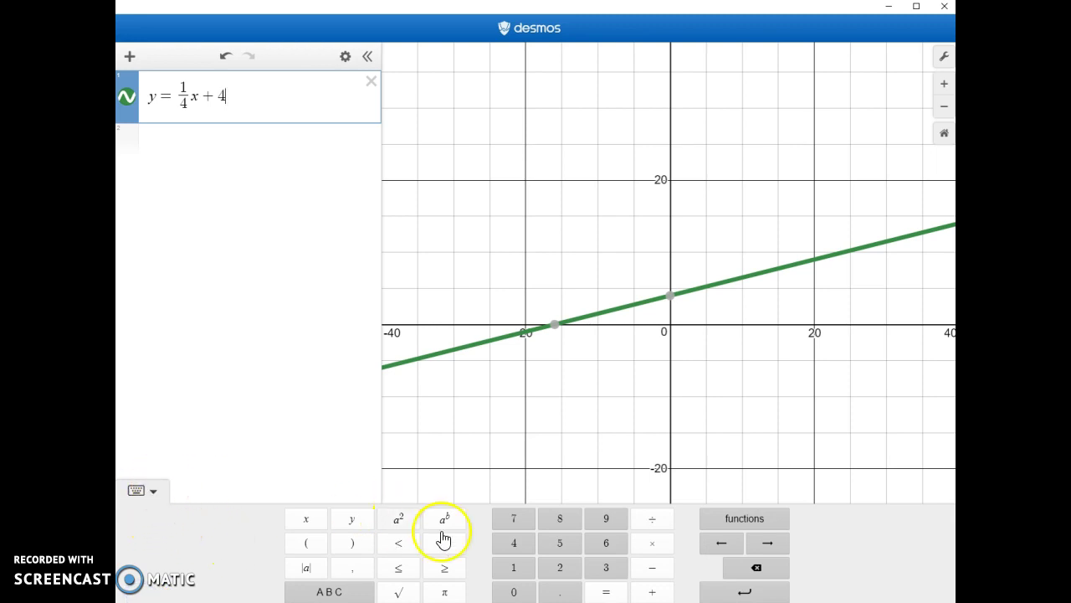
Step: Graph the line y = (2/3)x + 5 in the second expression row using the on-screen keypad
{"action": "left_click", "coordinate": [198, 149]}
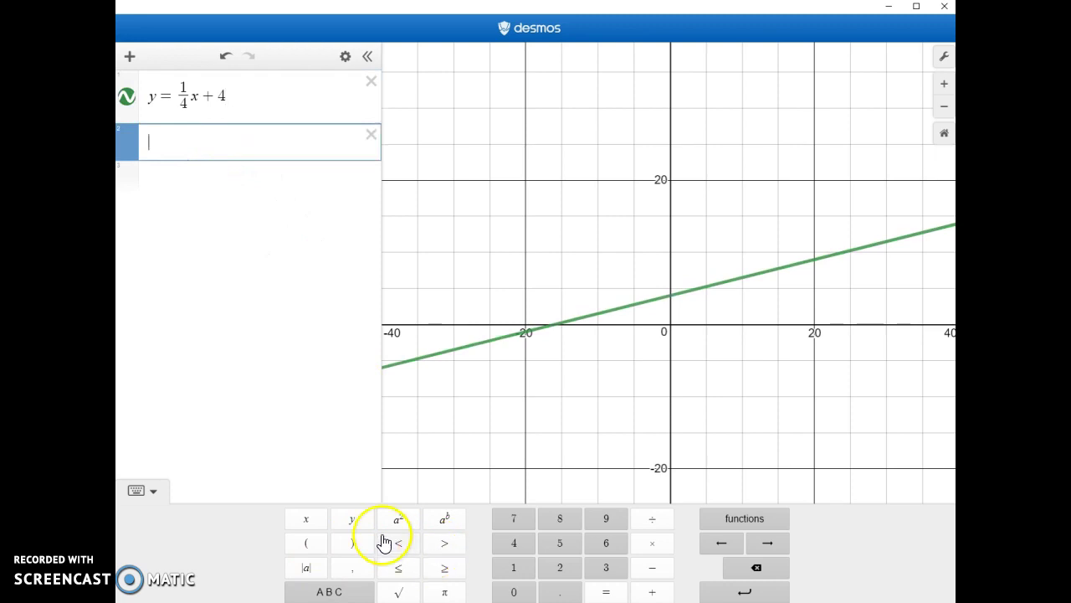
{"action": "left_click", "coordinate": [352, 519]}
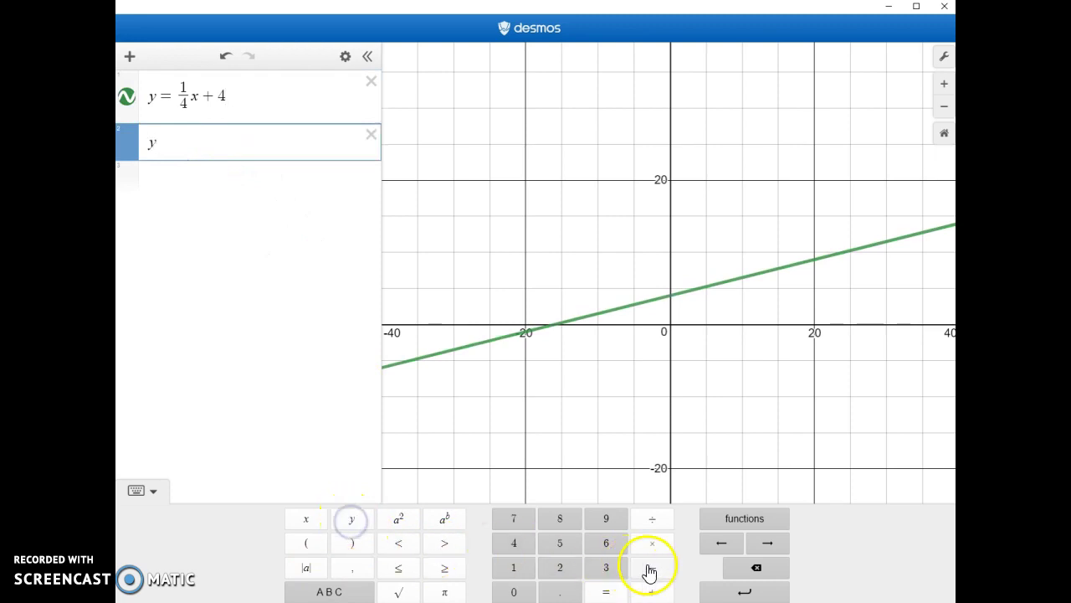
{"action": "left_click", "coordinate": [606, 592]}
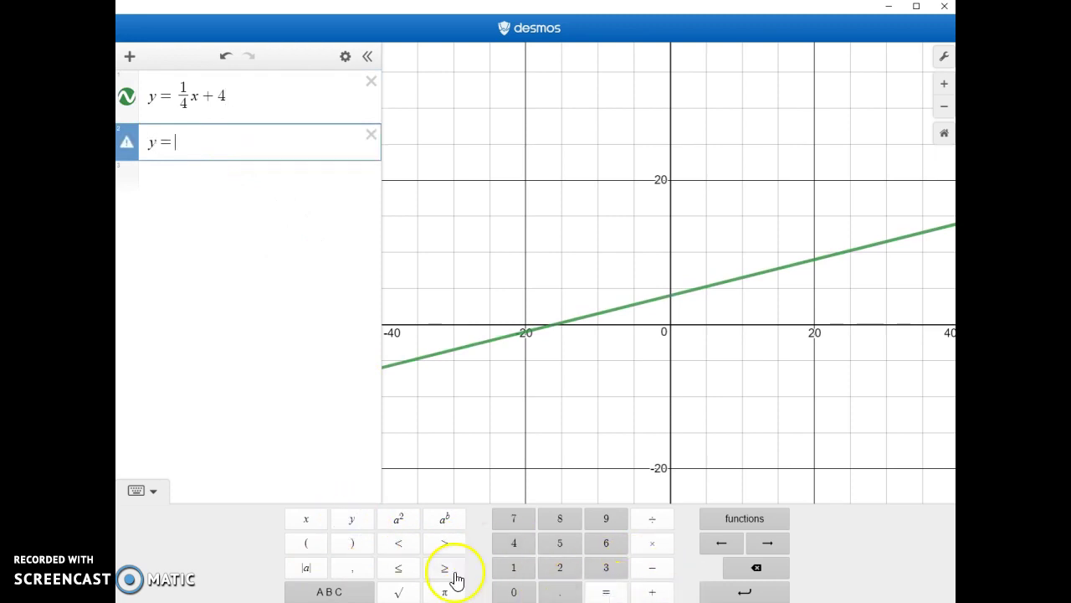
{"action": "left_click", "coordinate": [564, 569]}
{"action": "left_click", "coordinate": [656, 519]}
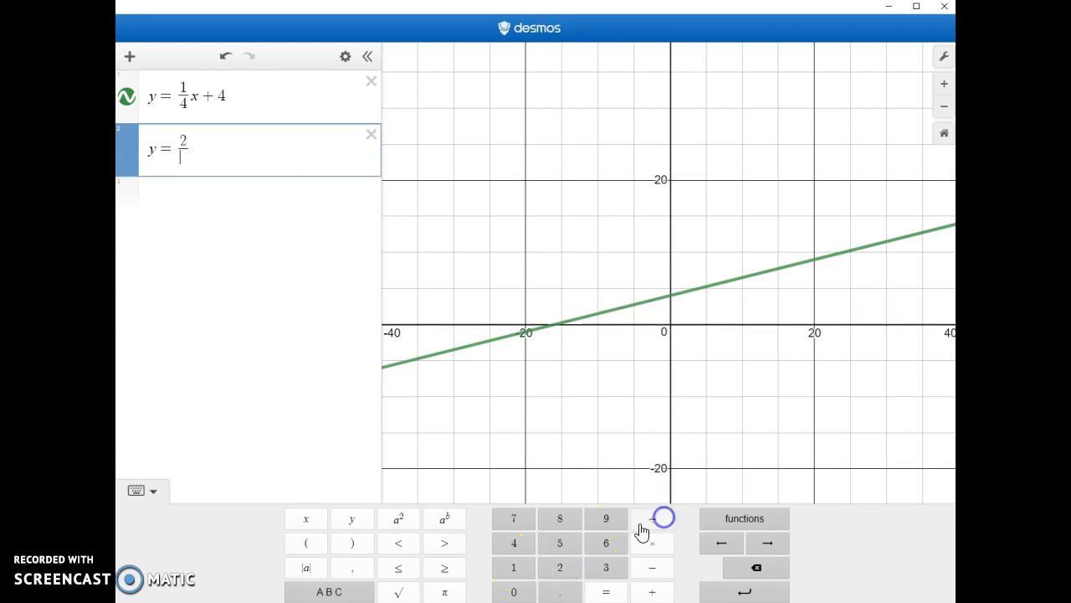
{"action": "left_click", "coordinate": [609, 568]}
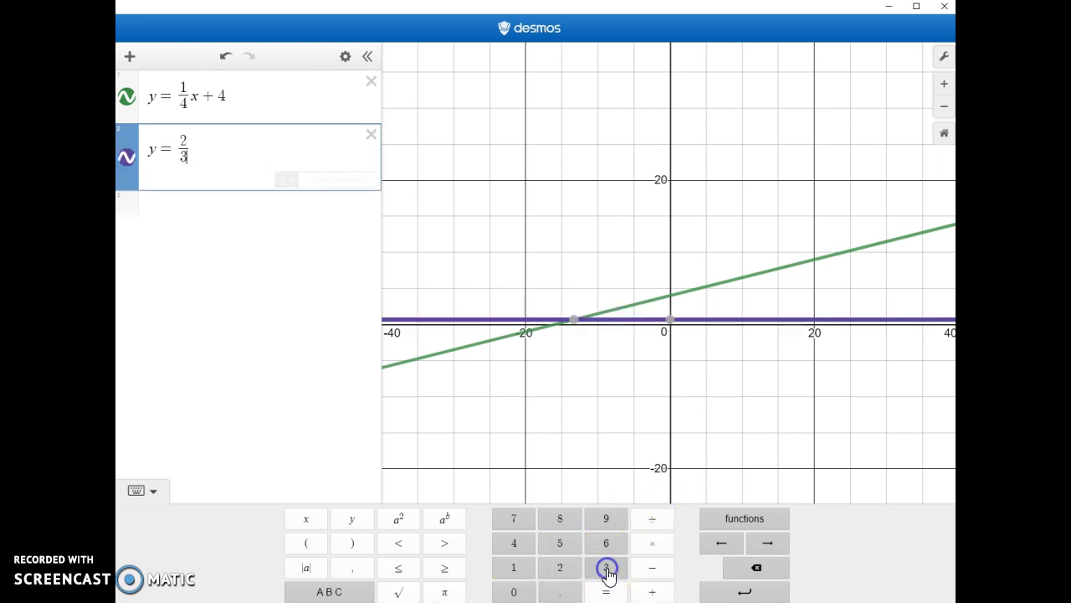
{"action": "left_click", "coordinate": [765, 544]}
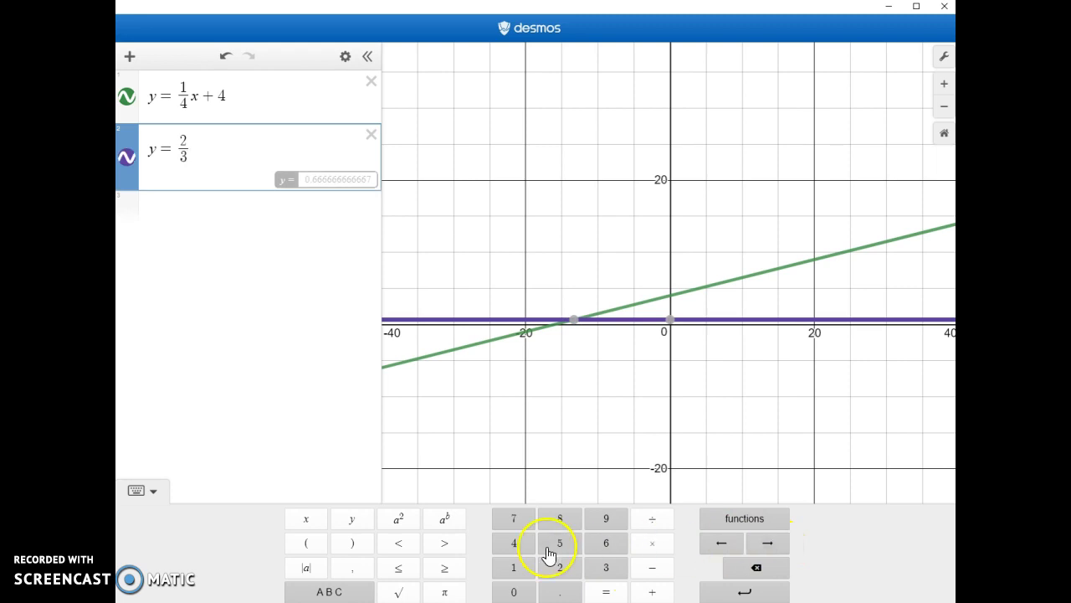
{"action": "left_click", "coordinate": [307, 520]}
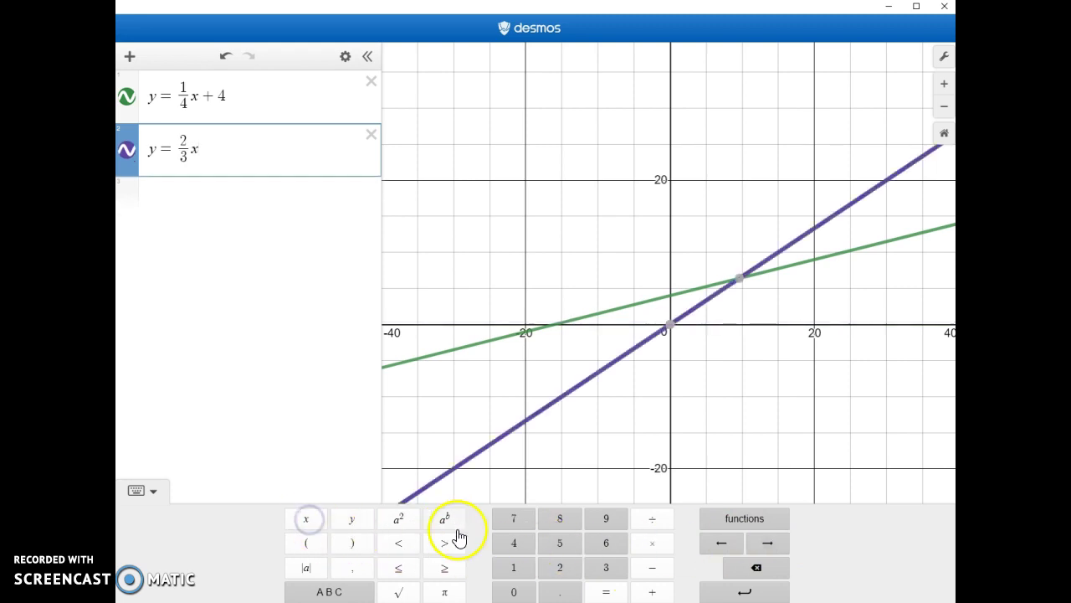
{"action": "left_click", "coordinate": [652, 591]}
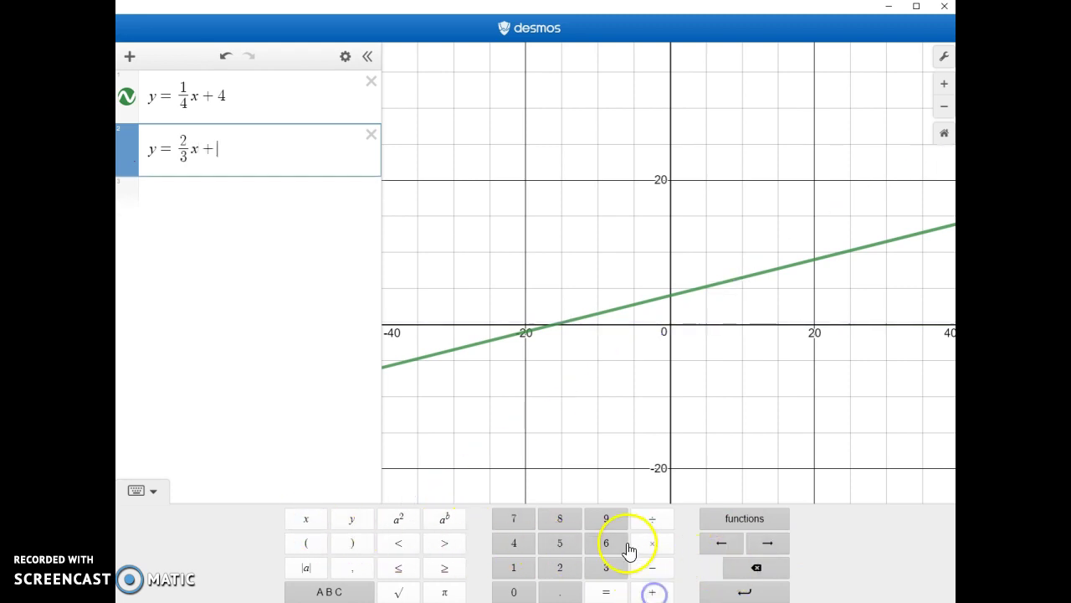
{"action": "left_click", "coordinate": [560, 545]}
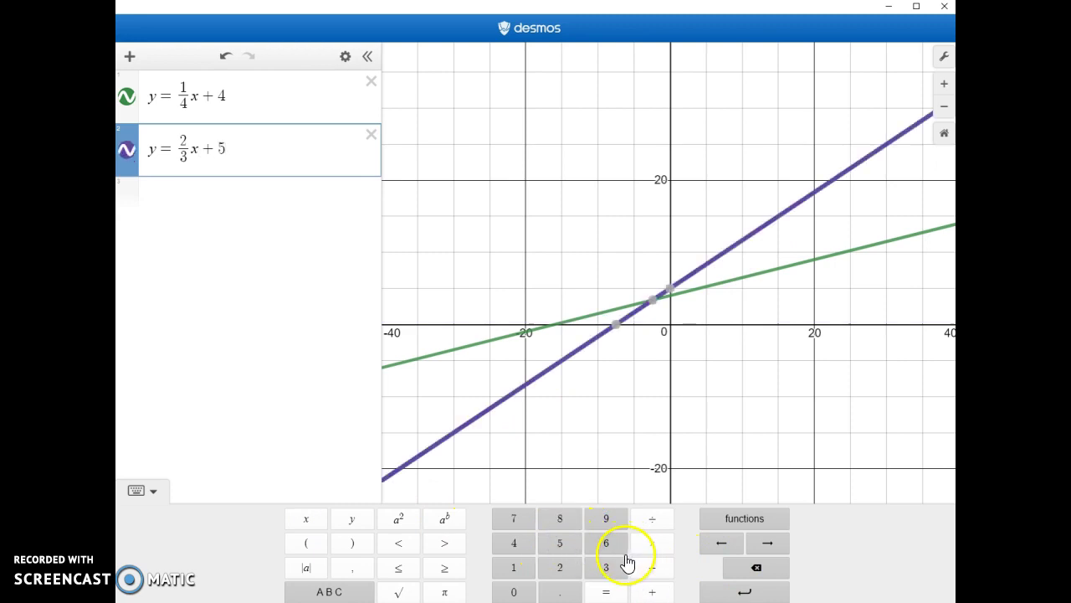
Step: Graph the standard-form line 2x + 3y = 6 in the third expression row
{"action": "left_click", "coordinate": [182, 196]}
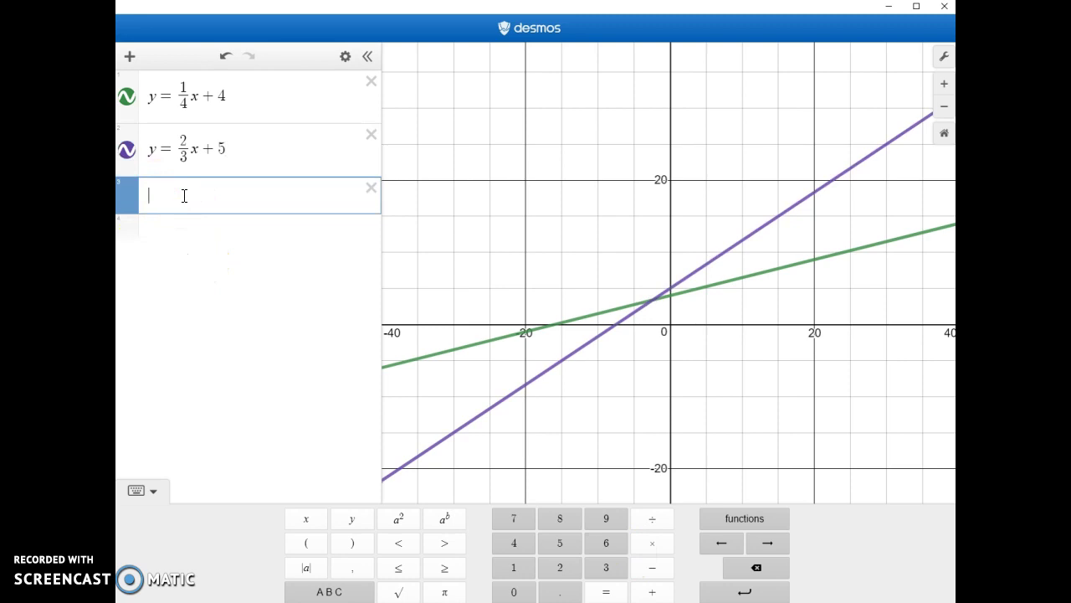
{"action": "type", "text": "2"}
{"action": "type", "text": "x("}
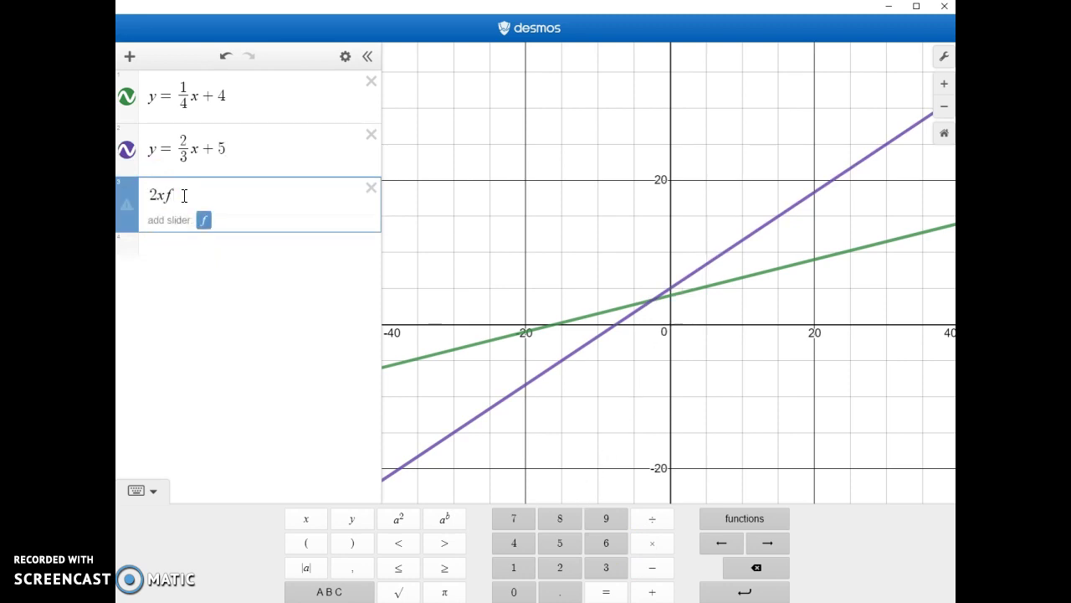
{"action": "key", "text": "BackSpace"}
{"action": "type", "text": "+"}
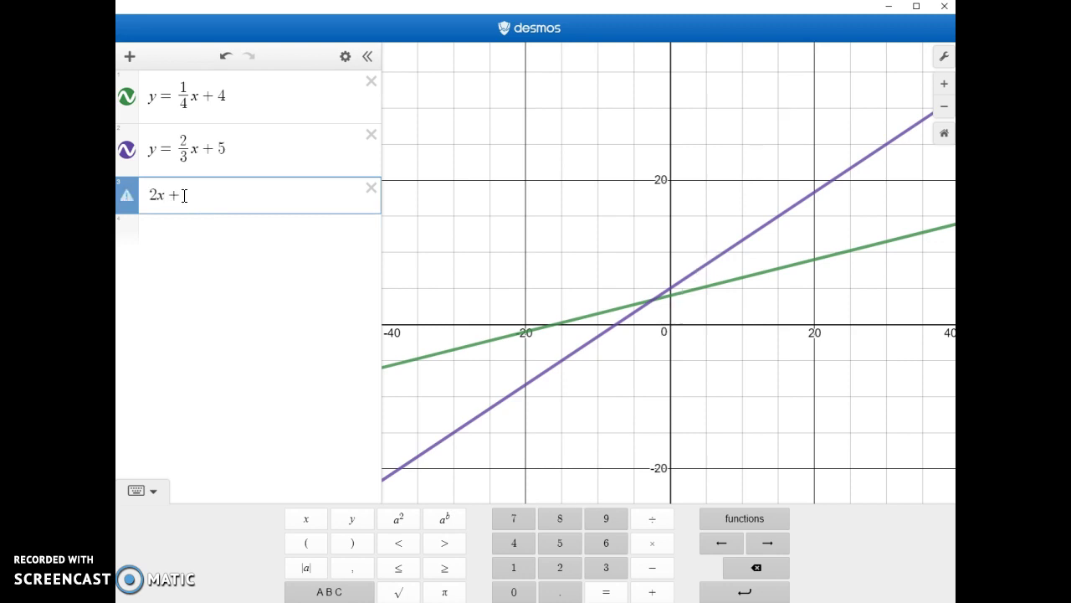
{"action": "type", "text": " 3y = 6"}
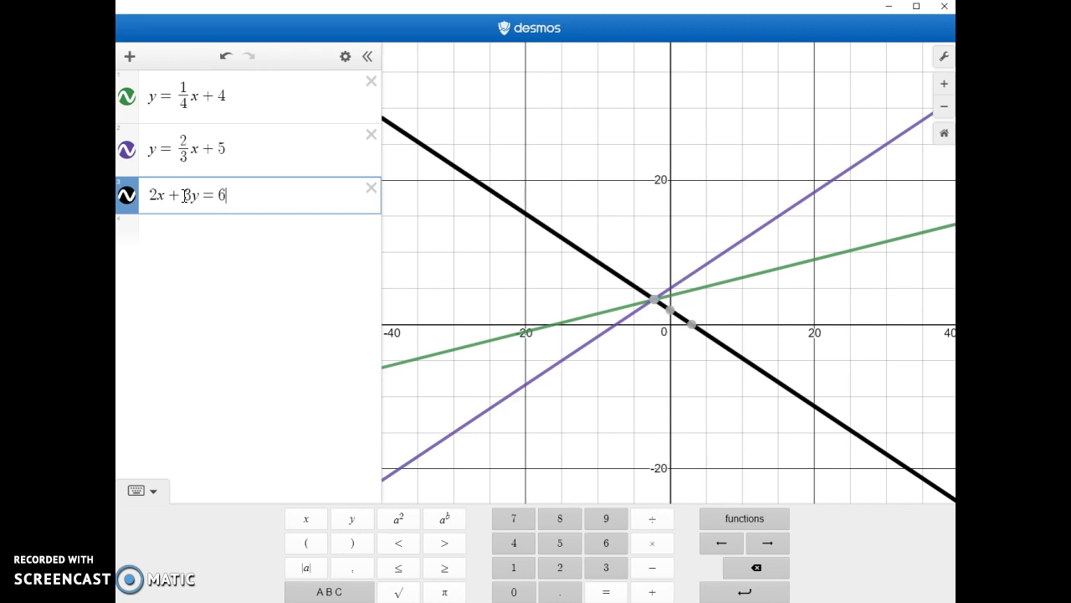
{"action": "key", "text": "Escape"}
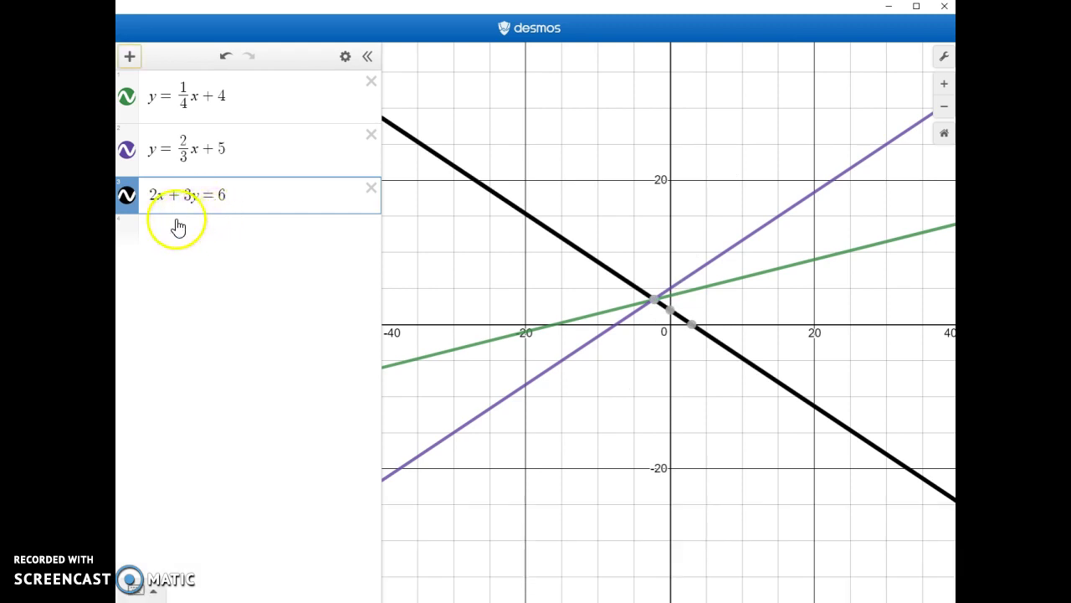
Step: Graph the parabola y = 2x² + 3x − 4 in the fourth expression row
{"action": "left_click", "coordinate": [177, 219]}
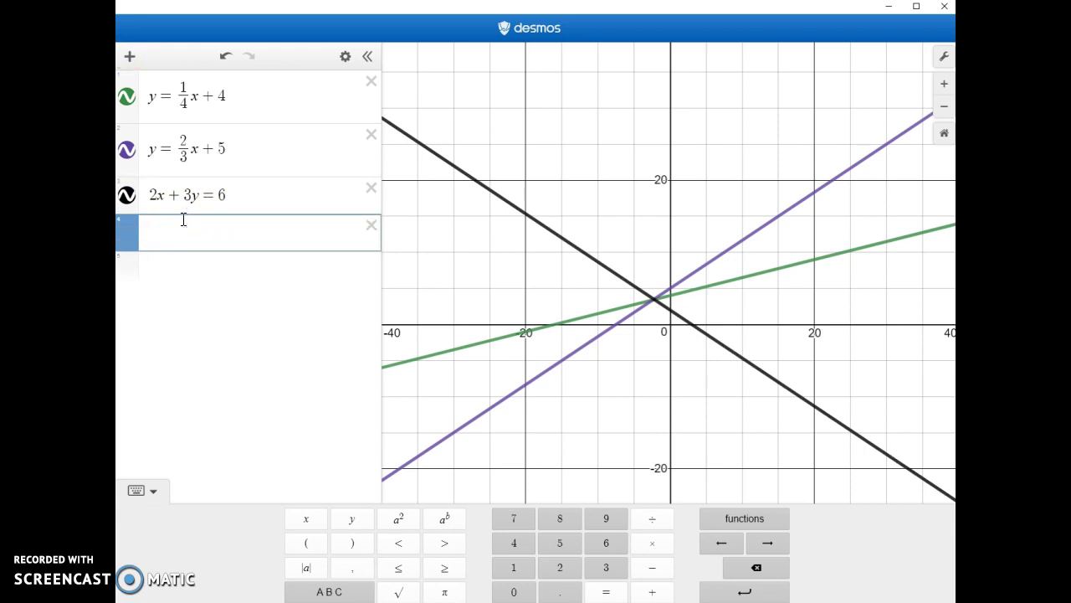
{"action": "type", "text": "y = 2x"}
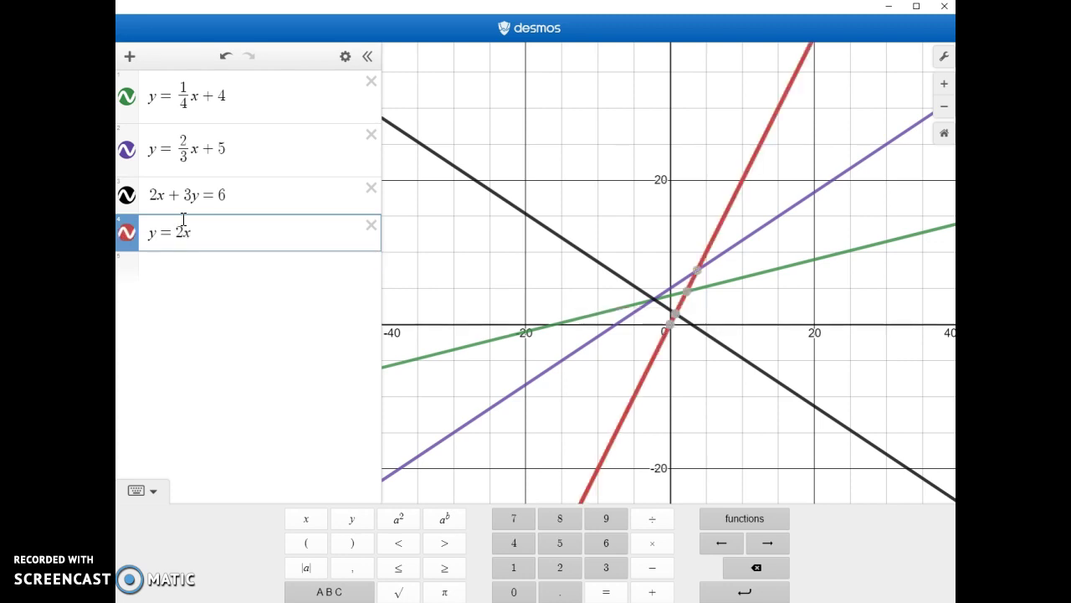
{"action": "left_click", "coordinate": [400, 523]}
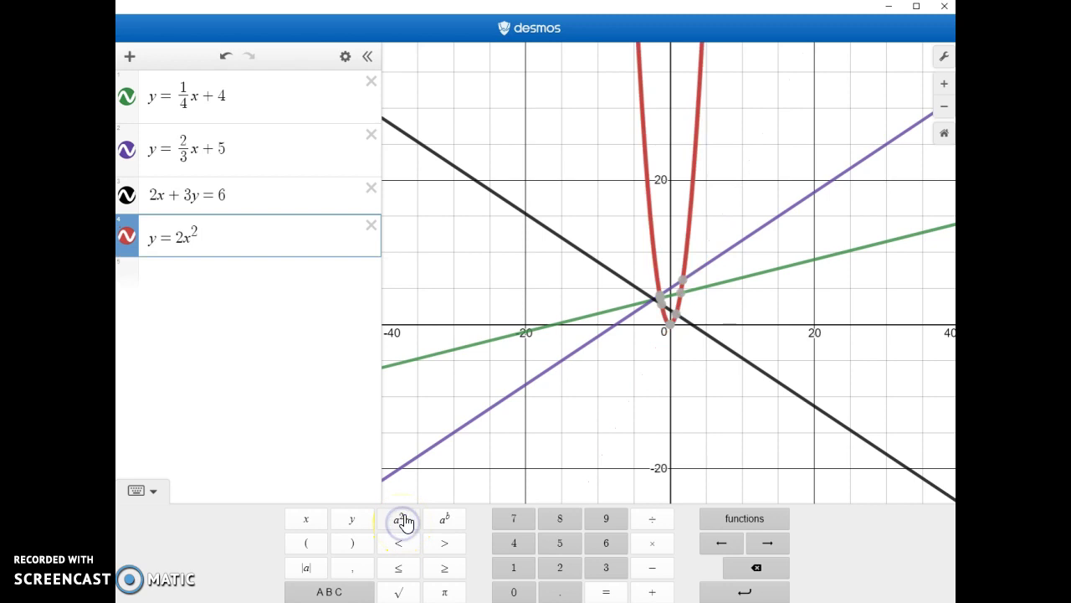
{"action": "type", "text": "+"}
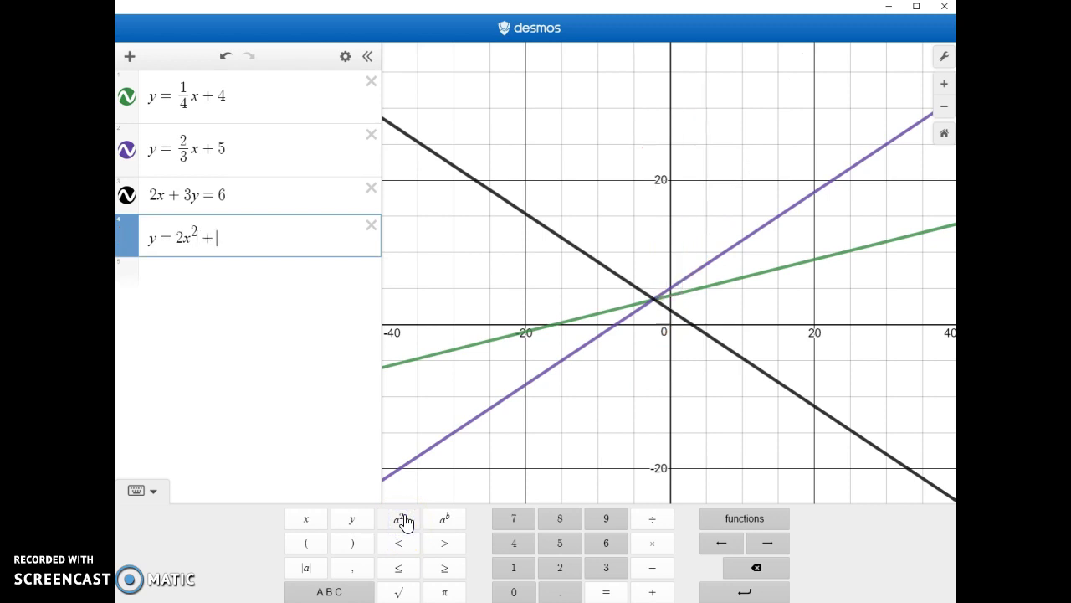
{"action": "type", "text": "3x-4"}
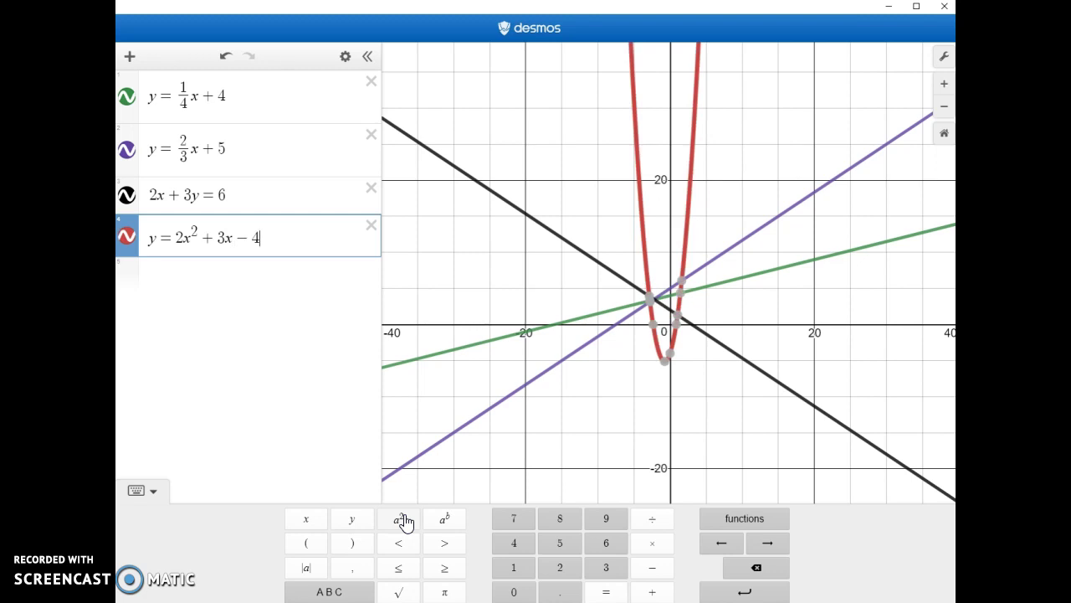
{"action": "key", "text": "Escape"}
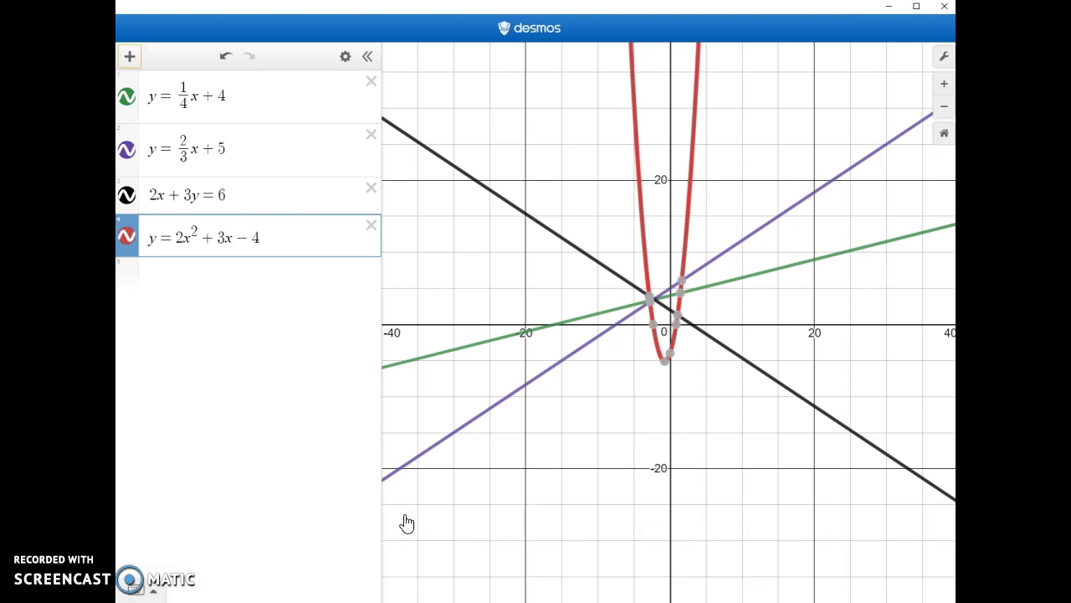
Step: Graph the vertex-form parabola y = 2(x − 4)² + 5 in the fifth expression row
{"action": "left_click", "coordinate": [152, 276]}
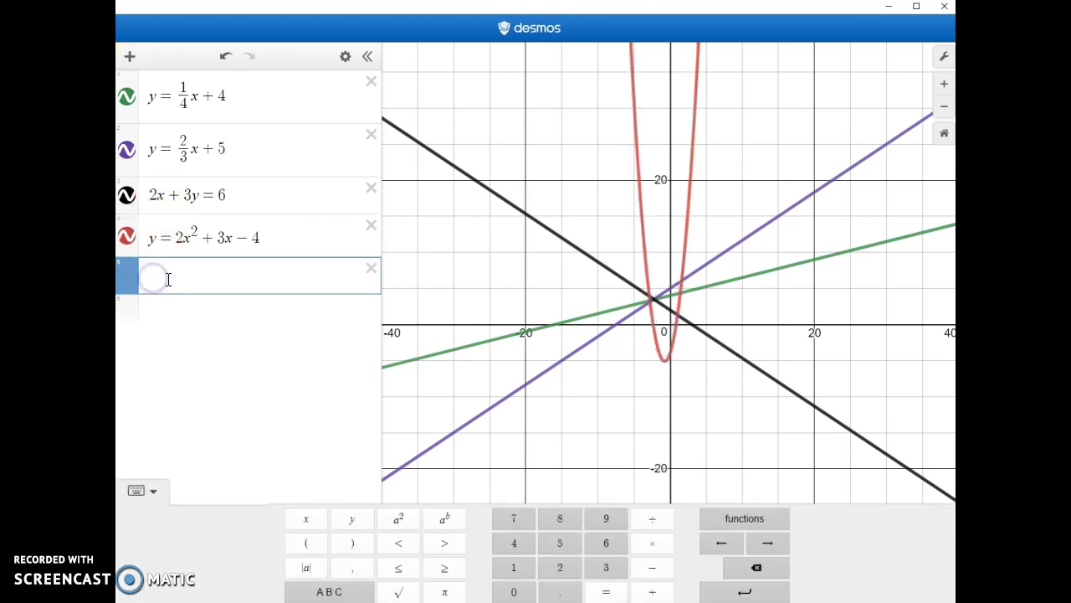
{"action": "type", "text": "y = 2("}
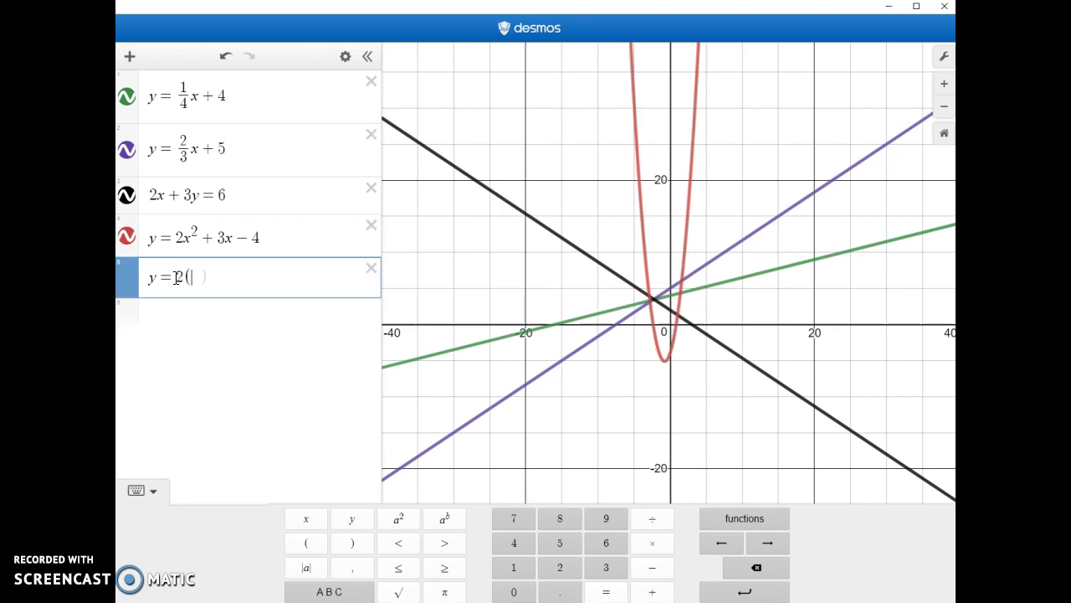
{"action": "type", "text": "x - 4"}
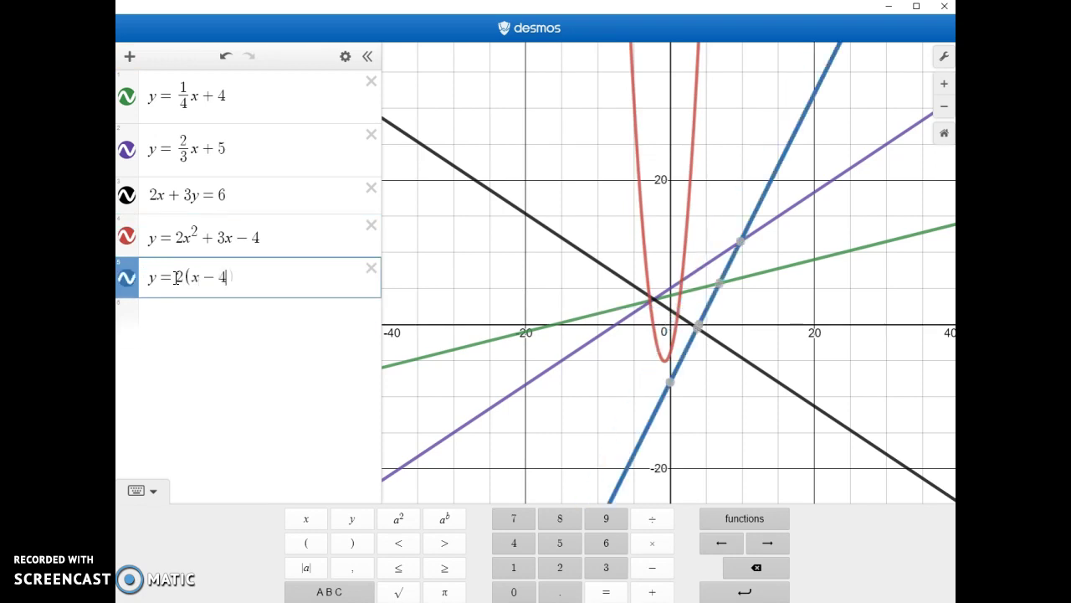
{"action": "type", "text": ")"}
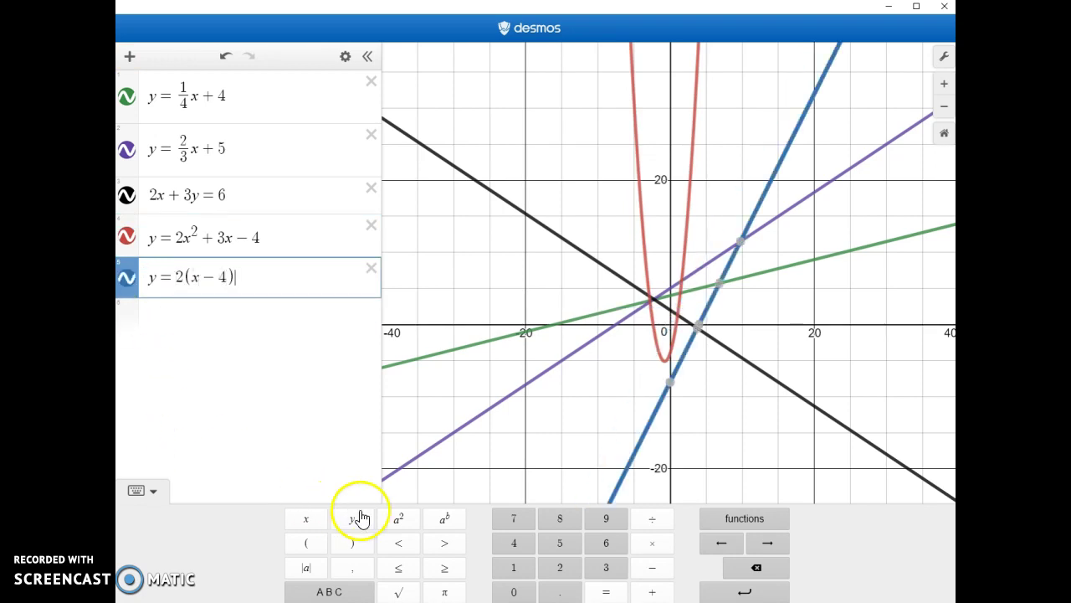
{"action": "left_click", "coordinate": [407, 526]}
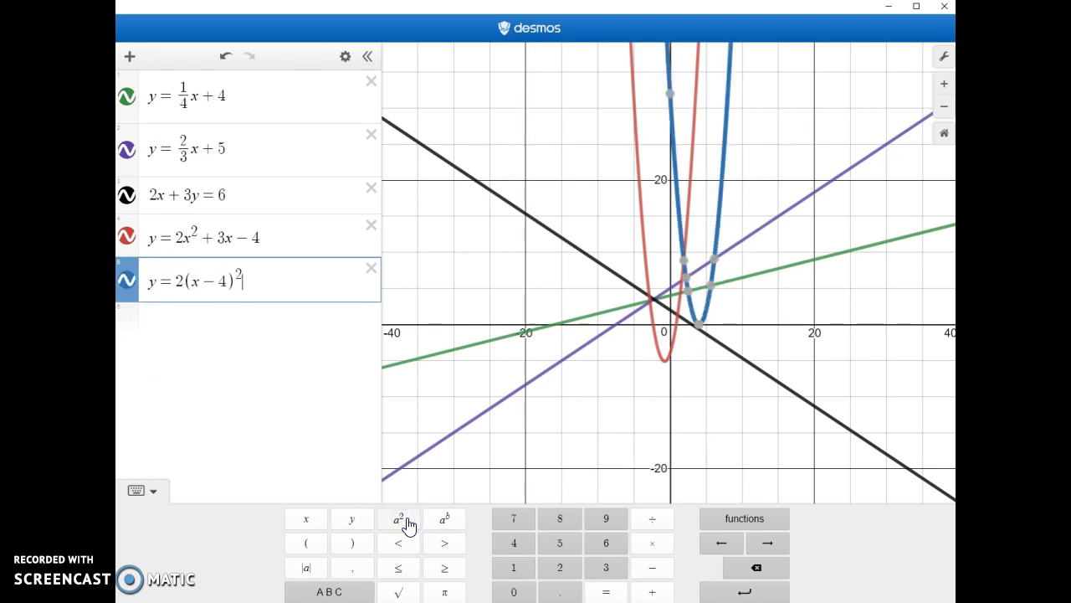
{"action": "type", "text": "+5"}
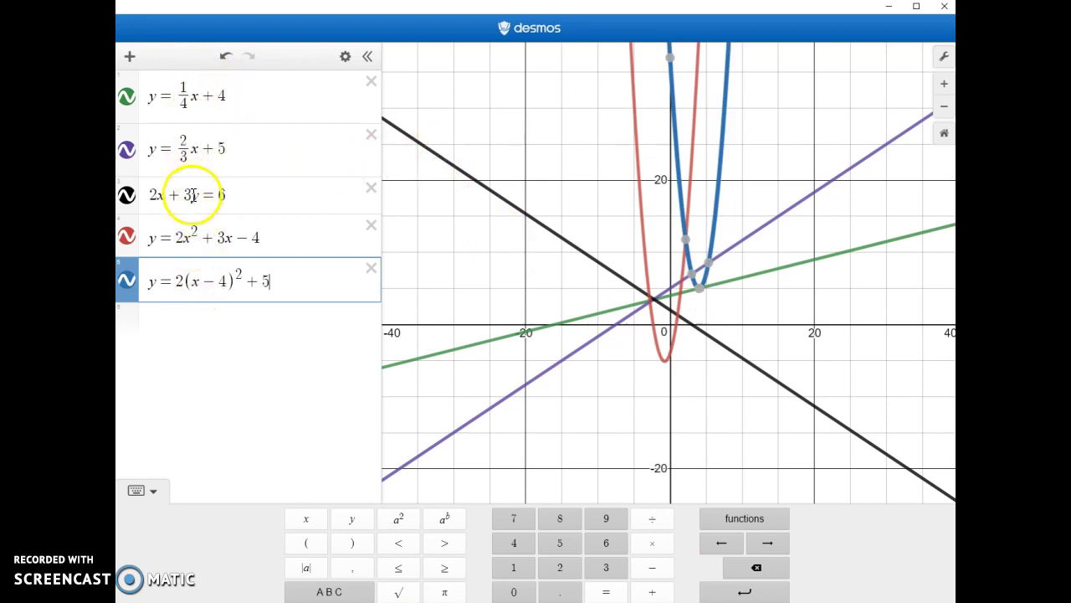
Step: Display the coordinates of the vertex of the parabola y = 2(x − 4)² + 5 on the graph
{"action": "mouse_move", "coordinate": [687, 250]}
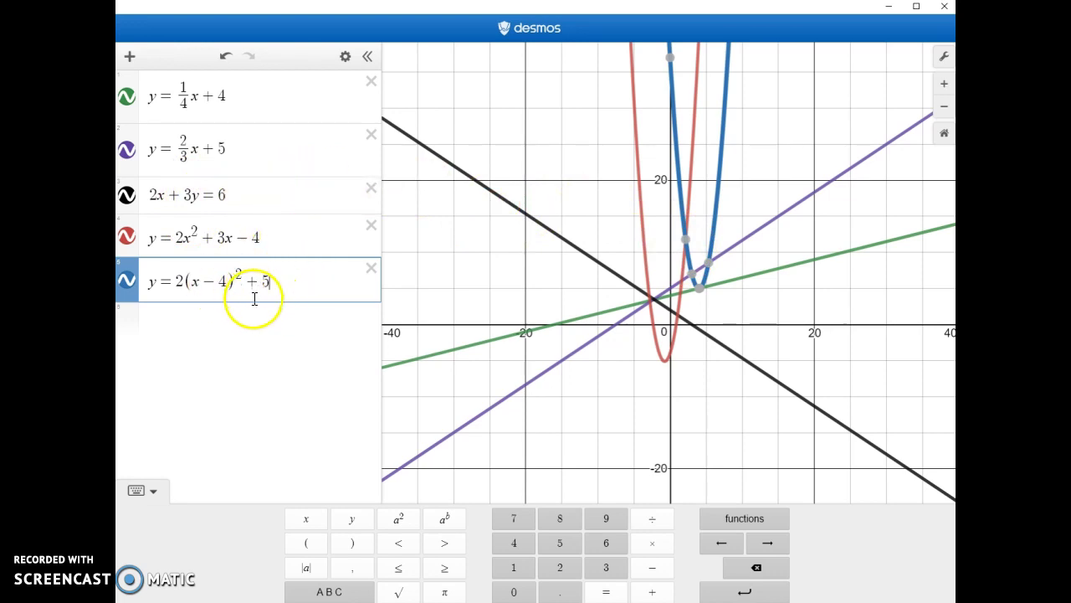
{"action": "mouse_move", "coordinate": [703, 296]}
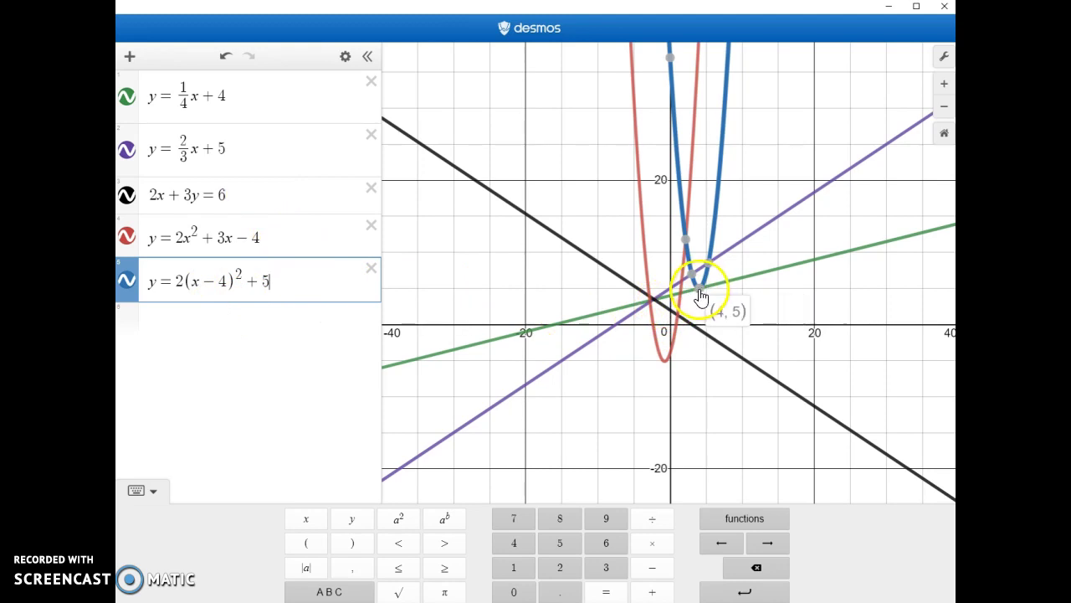
{"action": "left_click", "coordinate": [700, 289]}
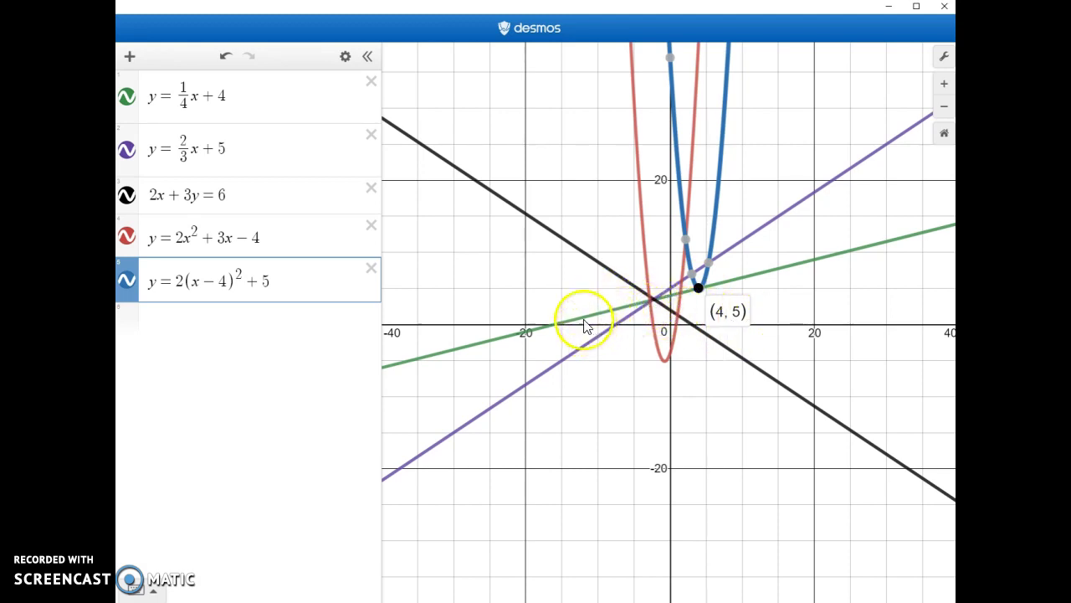
Step: Display the coordinates of the y-intercept and both x-intercepts of the parabola y = 2x² + 3x − 4
{"action": "left_click", "coordinate": [673, 356]}
{"action": "left_click_drag", "start_coordinate": [675, 354], "coordinate": [673, 349]}
{"action": "left_click", "coordinate": [945, 86]}
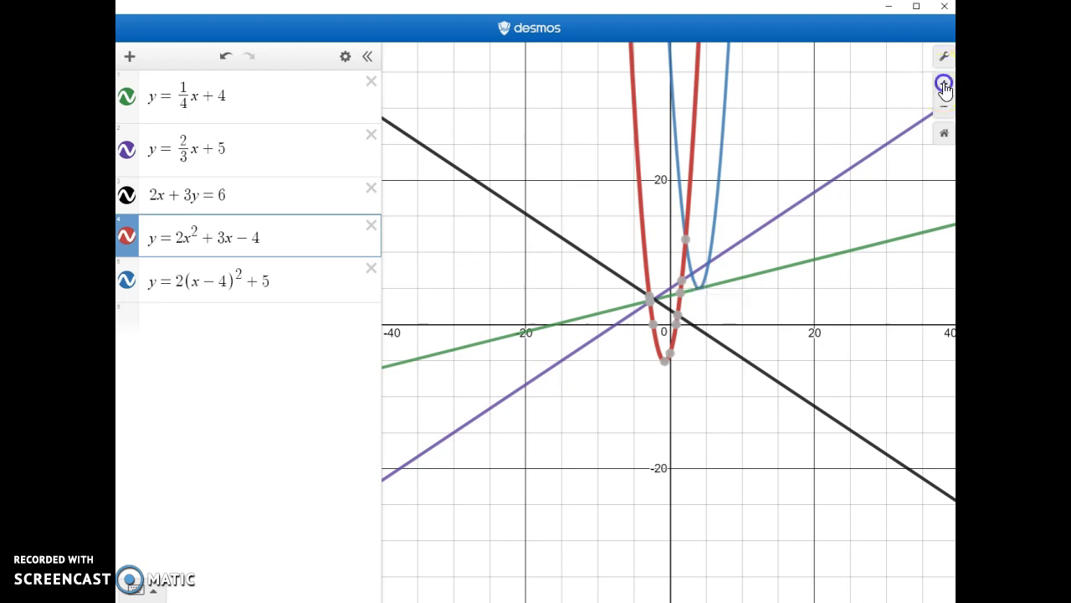
{"action": "left_click", "coordinate": [945, 87]}
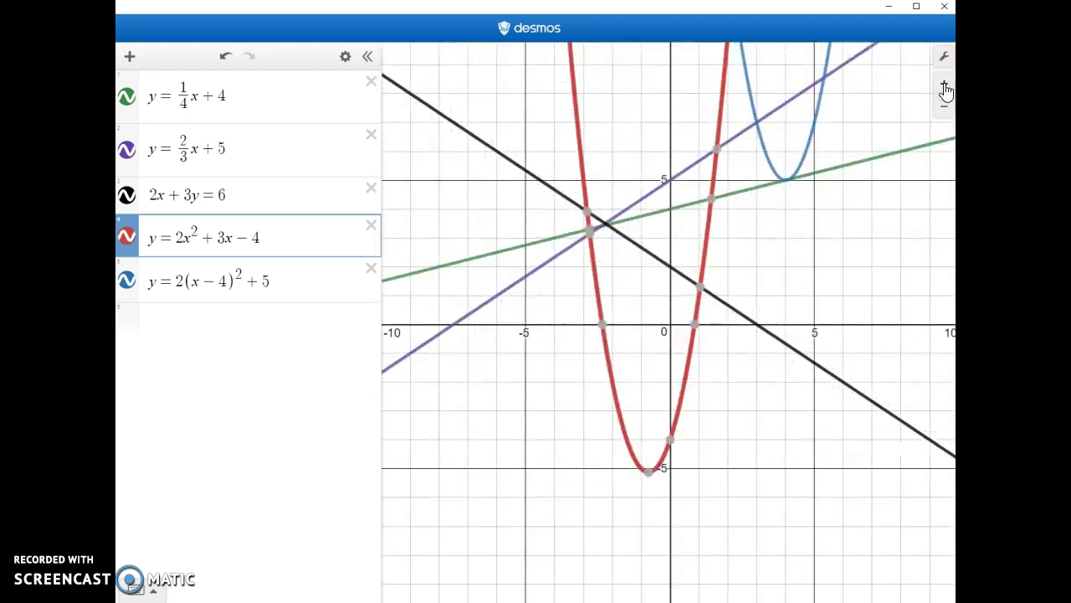
{"action": "left_click", "coordinate": [671, 439]}
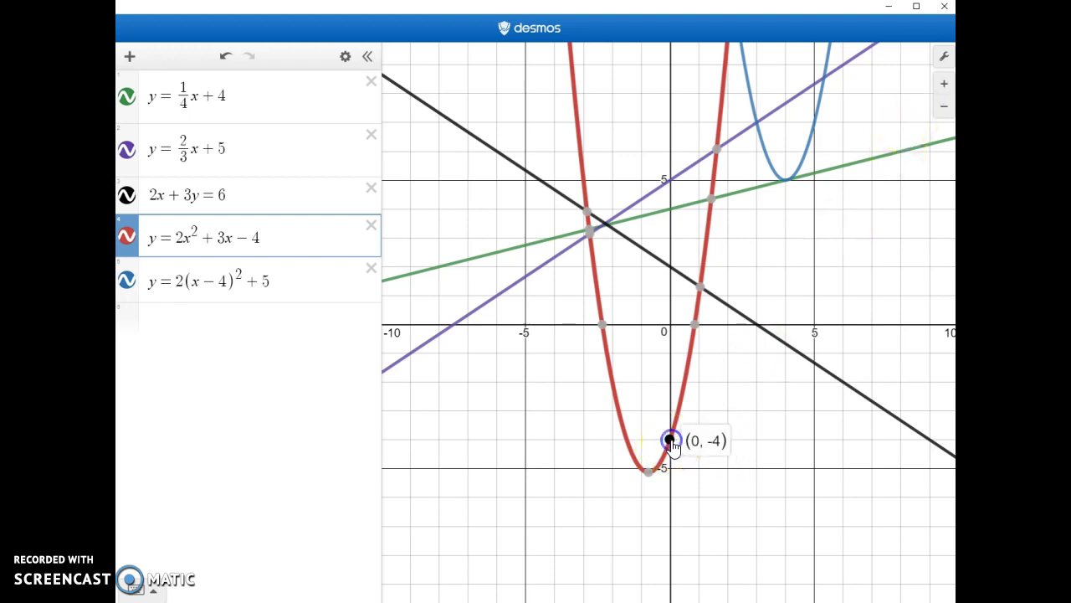
{"action": "left_click", "coordinate": [670, 444]}
{"action": "left_click", "coordinate": [600, 362]}
{"action": "left_click", "coordinate": [602, 324]}
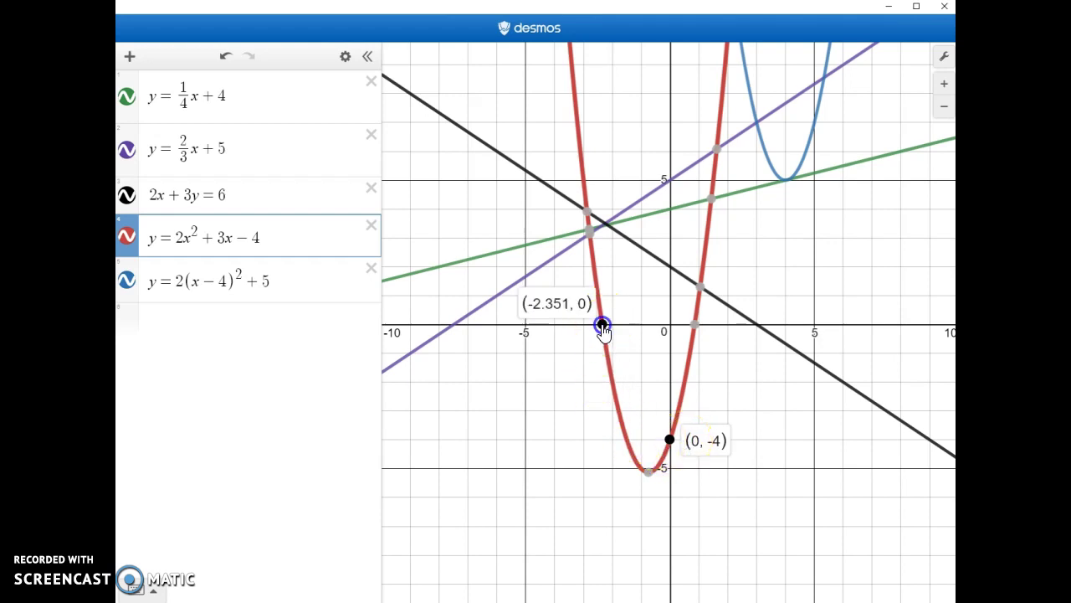
{"action": "left_click", "coordinate": [696, 330]}
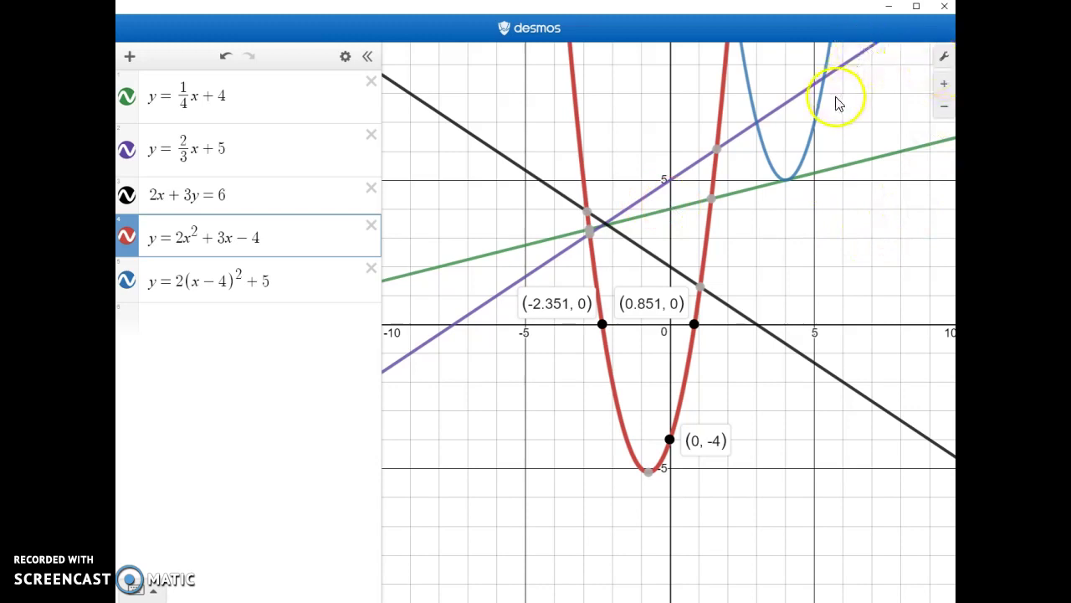
Step: Turn Projector Mode off and back on in the graph settings
{"action": "left_click", "coordinate": [946, 60]}
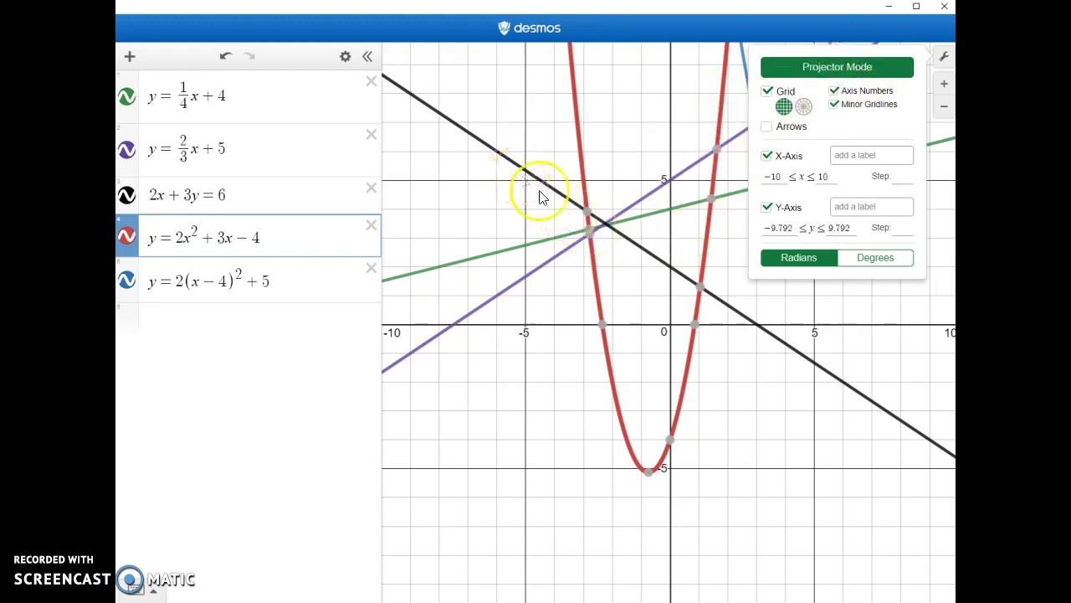
{"action": "left_click", "coordinate": [858, 70]}
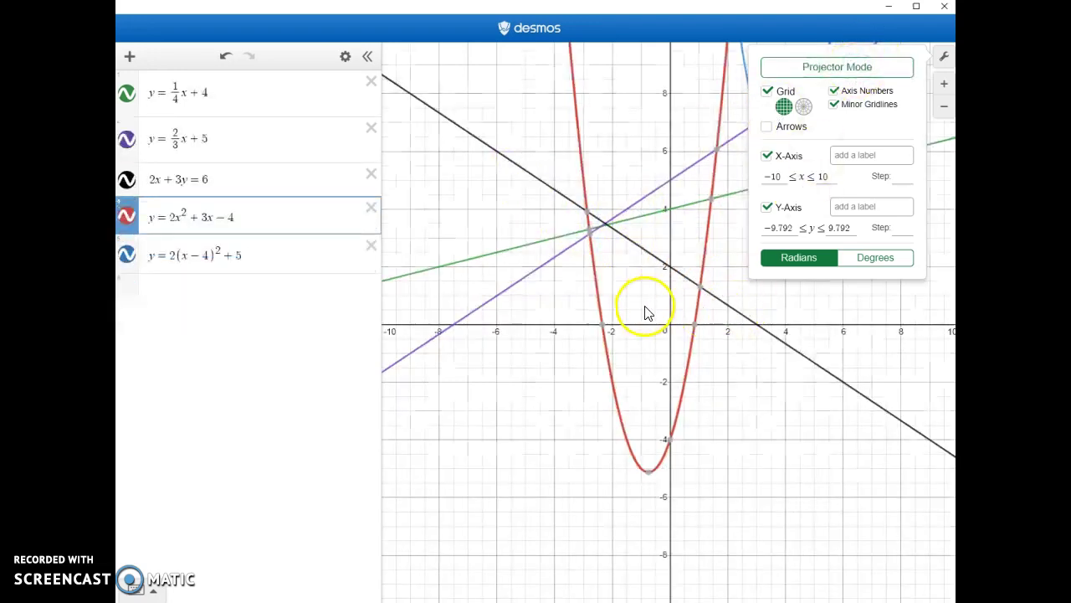
{"action": "left_click", "coordinate": [855, 74]}
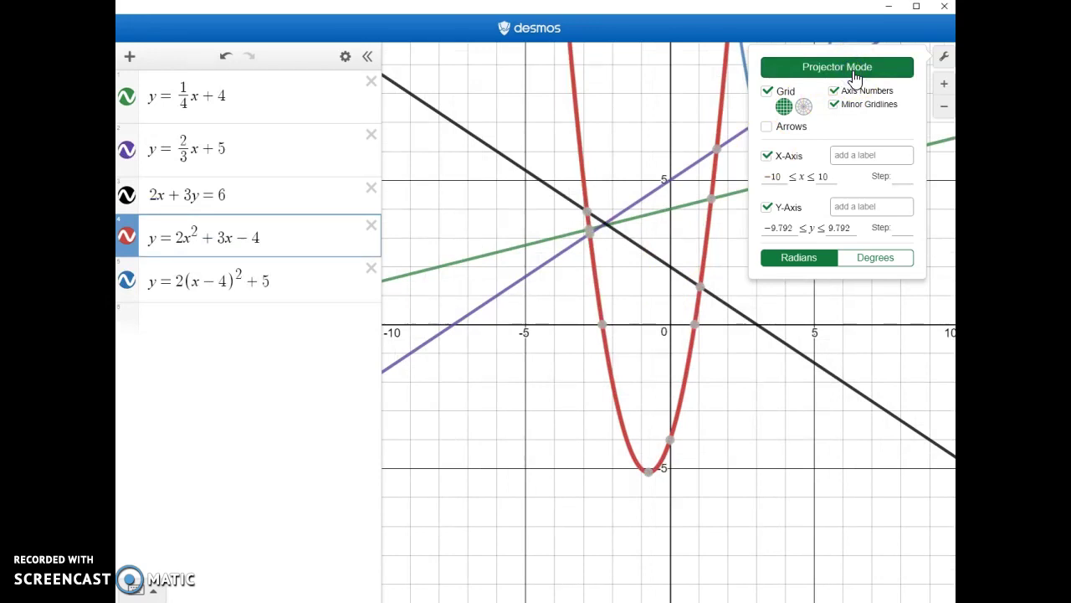
Step: Try the polar grid, turn the axis numbers off and on, and return to the rectangular grid
{"action": "left_click", "coordinate": [805, 109]}
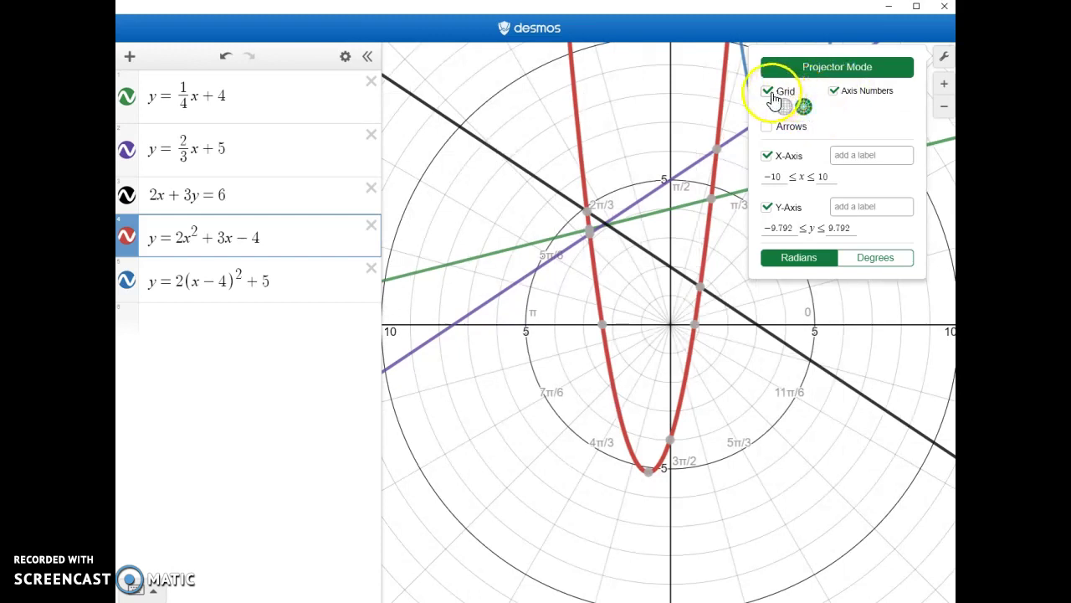
{"action": "left_click", "coordinate": [837, 94]}
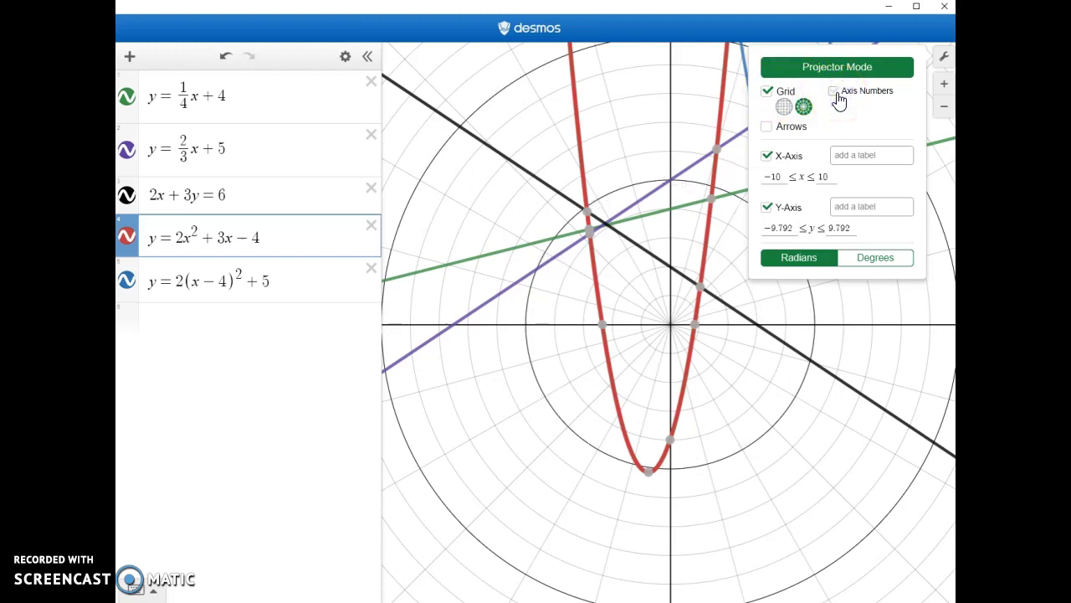
{"action": "left_click", "coordinate": [838, 95]}
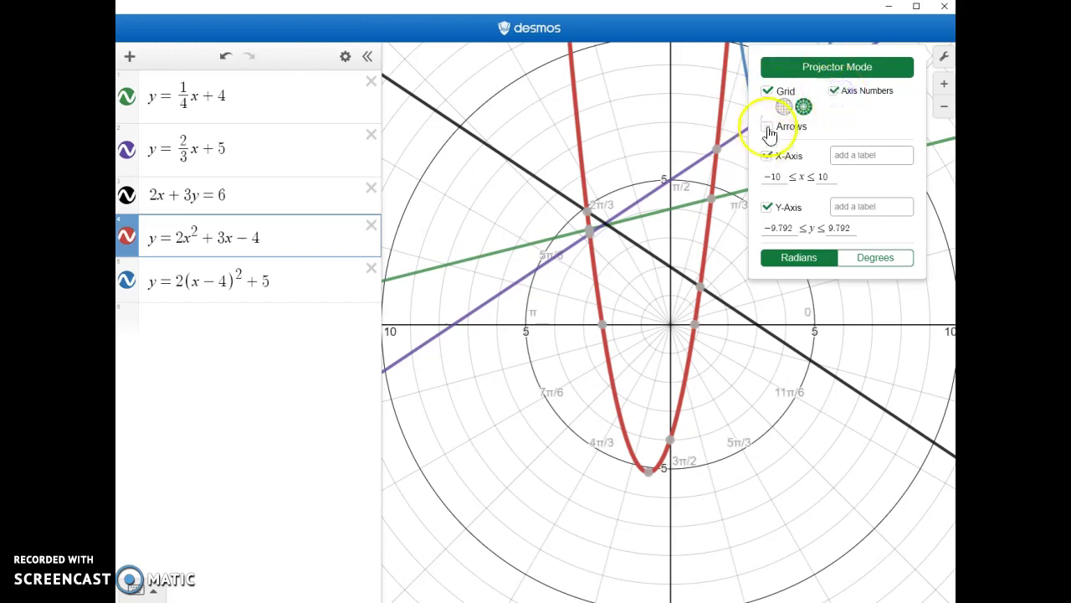
{"action": "left_click", "coordinate": [788, 107]}
Step: Show arrows on both ends of the graph's axes
{"action": "left_click", "coordinate": [768, 128]}
{"action": "left_click", "coordinate": [768, 128]}
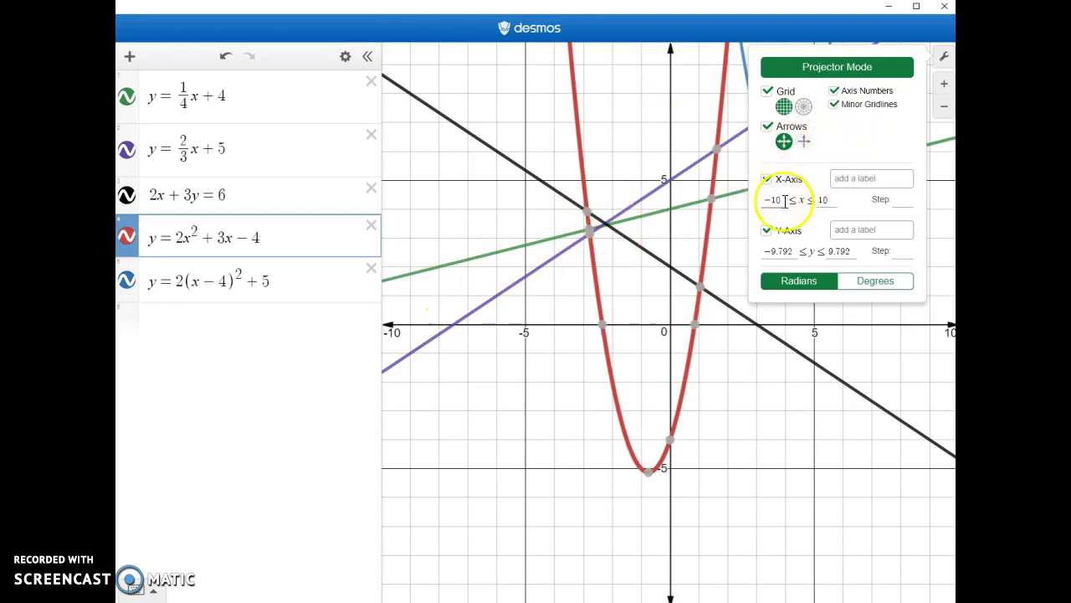
Step: Set the x-axis range from 0 to 20 and the y-axis range from 0 to 20
{"action": "left_click_drag", "start_coordinate": [785, 200], "coordinate": [764, 204]}
{"action": "type", "text": "0"}
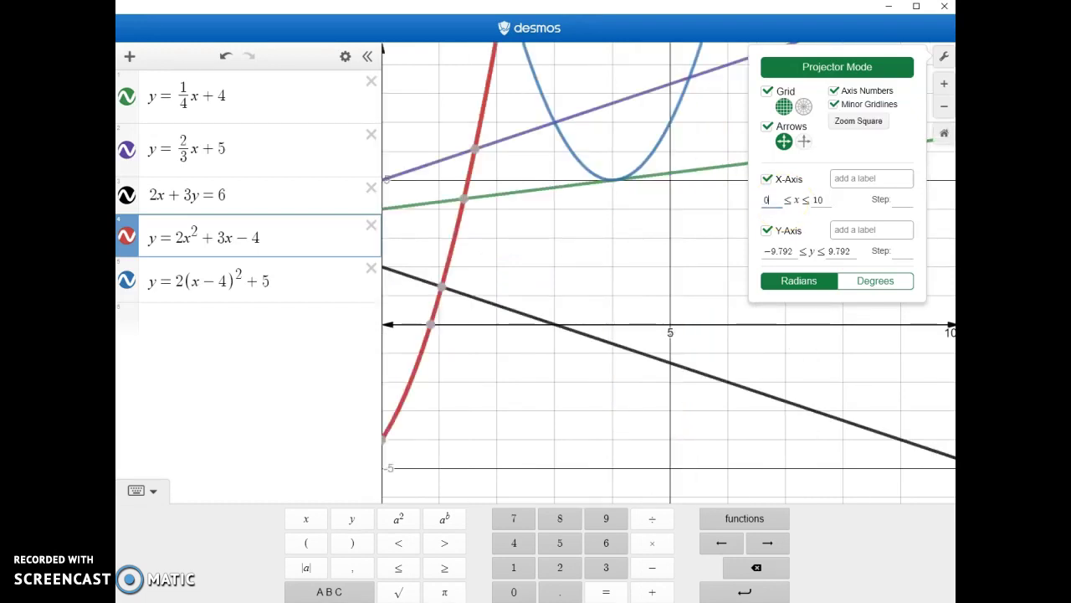
{"action": "left_click", "coordinate": [819, 199]}
{"action": "type", "text": "20"}
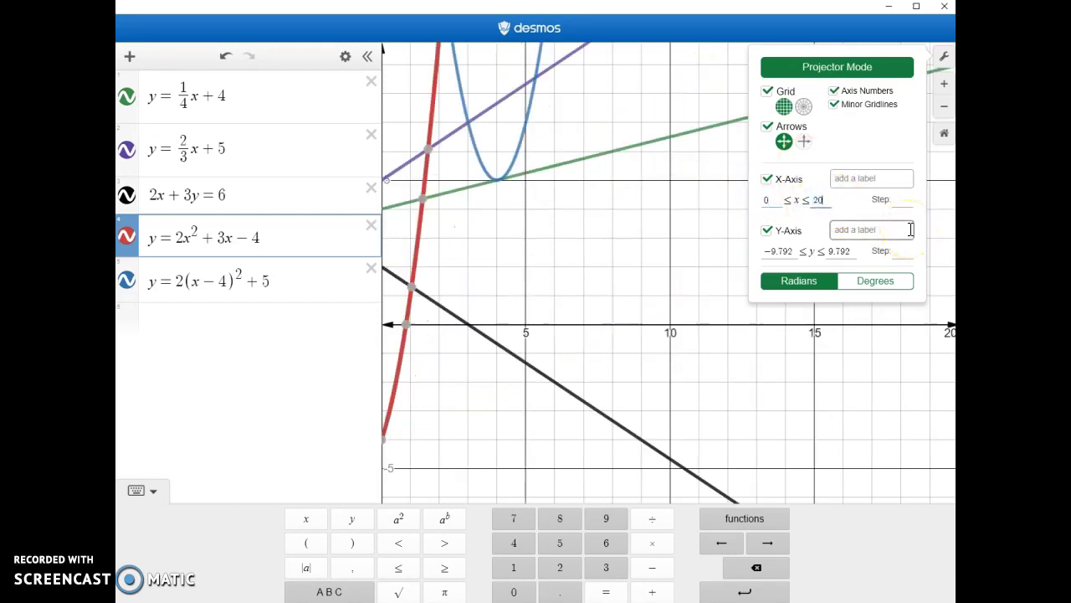
{"action": "left_click", "coordinate": [790, 252]}
{"action": "left_click_drag", "start_coordinate": [790, 252], "coordinate": [767, 252]}
{"action": "type", "text": "0"}
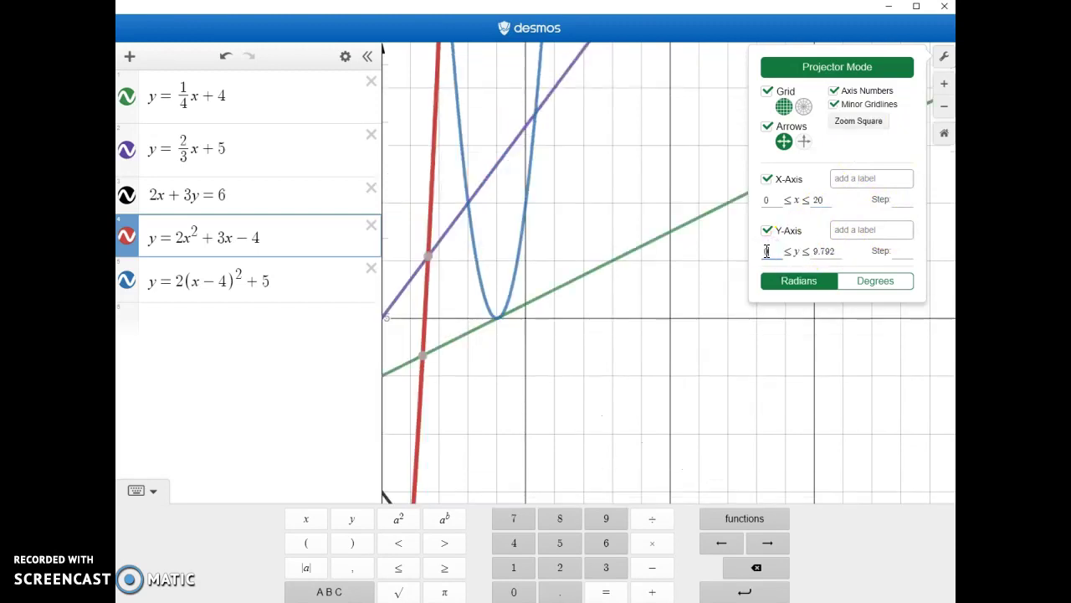
{"action": "left_click_drag", "start_coordinate": [839, 251], "coordinate": [808, 251]}
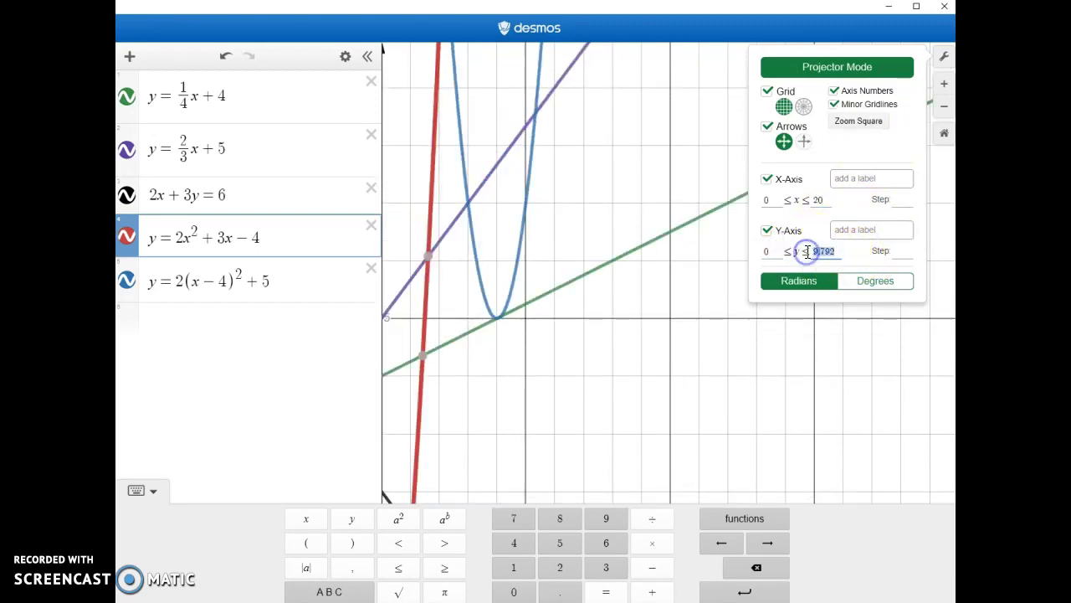
{"action": "type", "text": "20"}
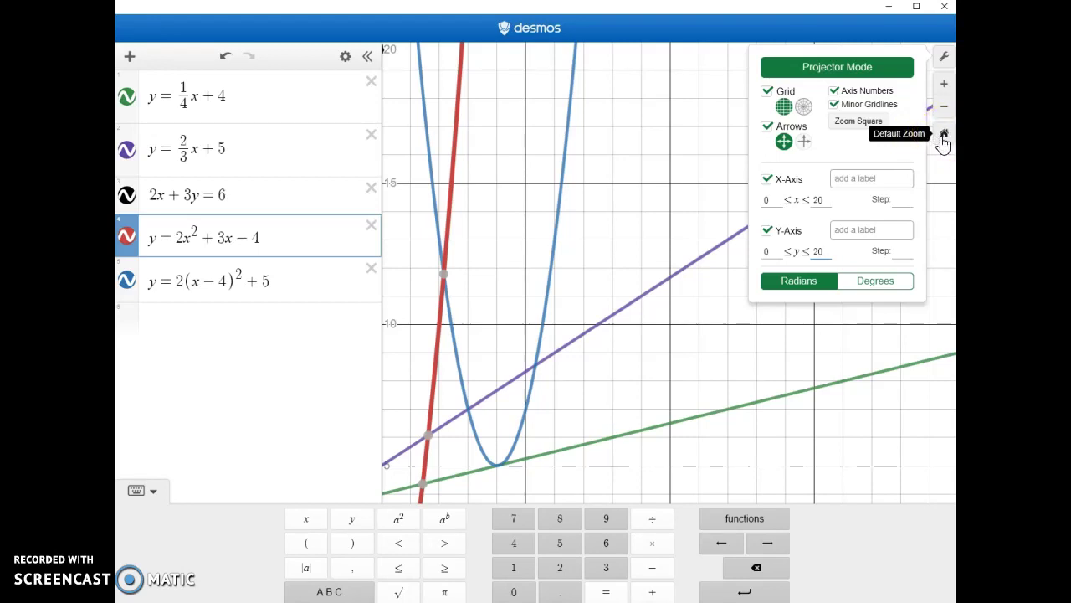
Step: Restore the graph to its default zoom
{"action": "left_click", "coordinate": [853, 178]}
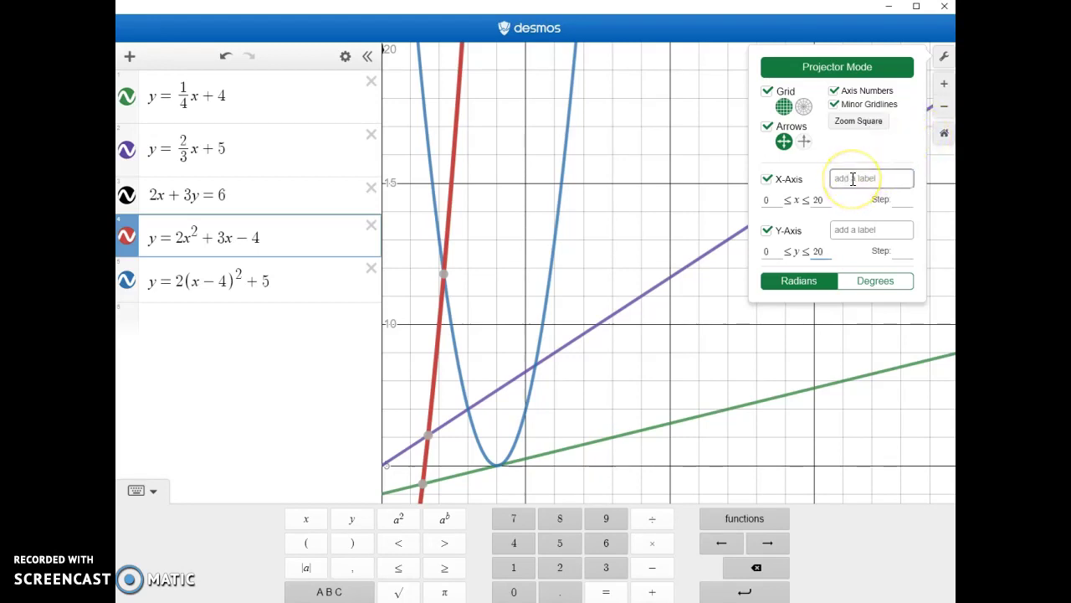
{"action": "left_click", "coordinate": [944, 136]}
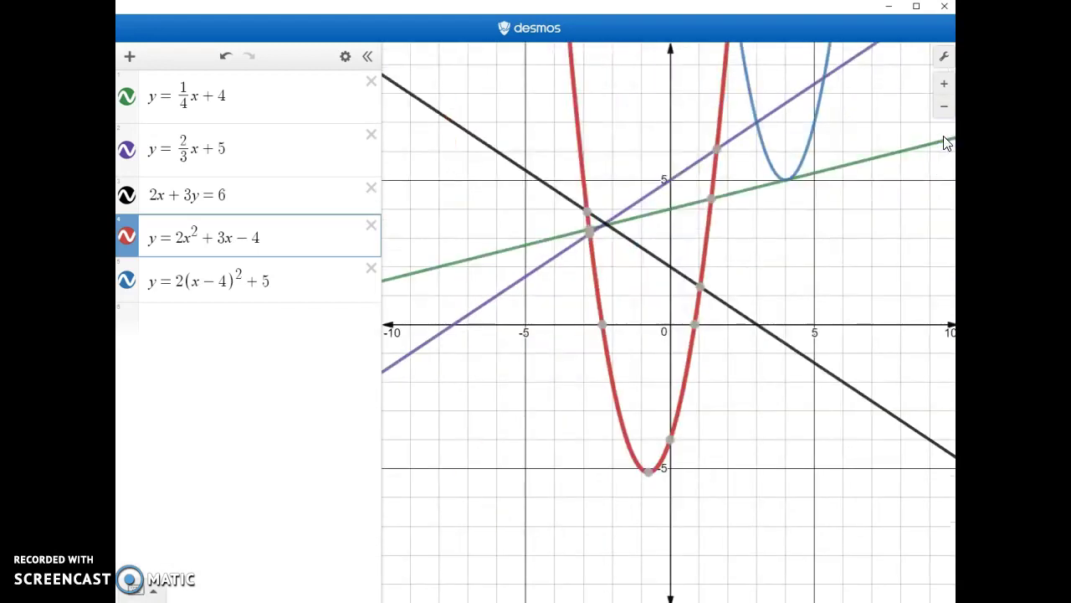
Step: Label the x-axis "x" in the graph settings and replace that label with "time"
{"action": "left_click", "coordinate": [944, 56]}
{"action": "left_click", "coordinate": [861, 178]}
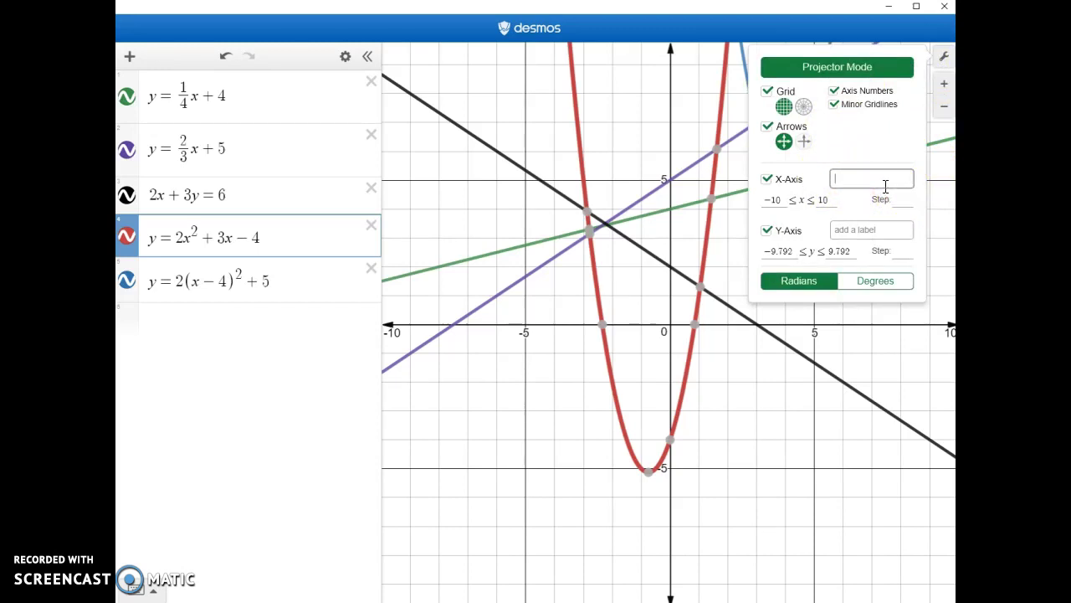
{"action": "left_click", "coordinate": [866, 174]}
{"action": "left_click", "coordinate": [921, 325]}
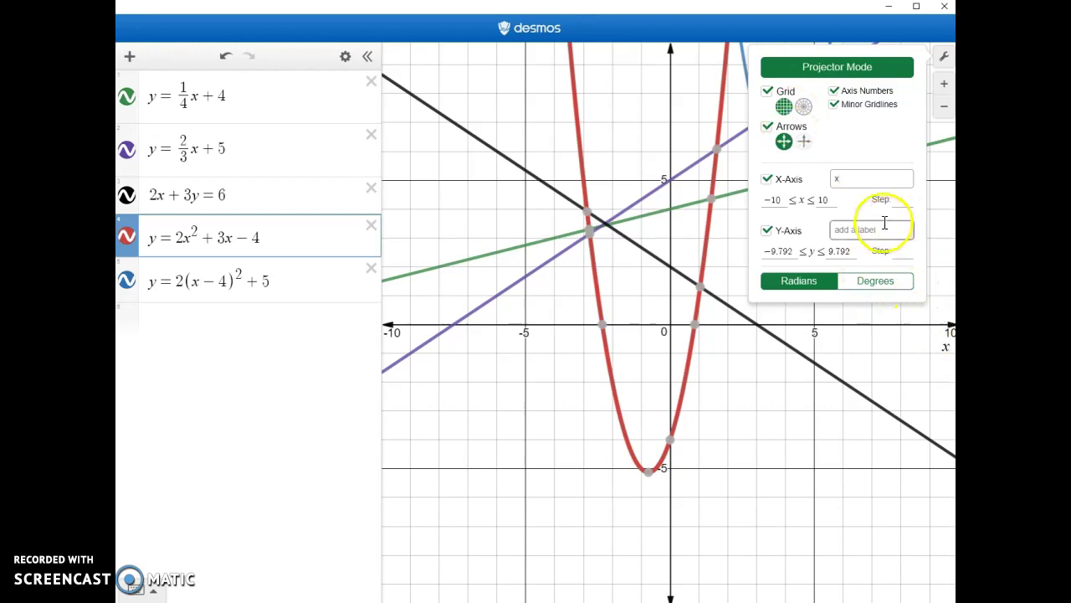
{"action": "left_click_drag", "start_coordinate": [848, 182], "coordinate": [826, 181]}
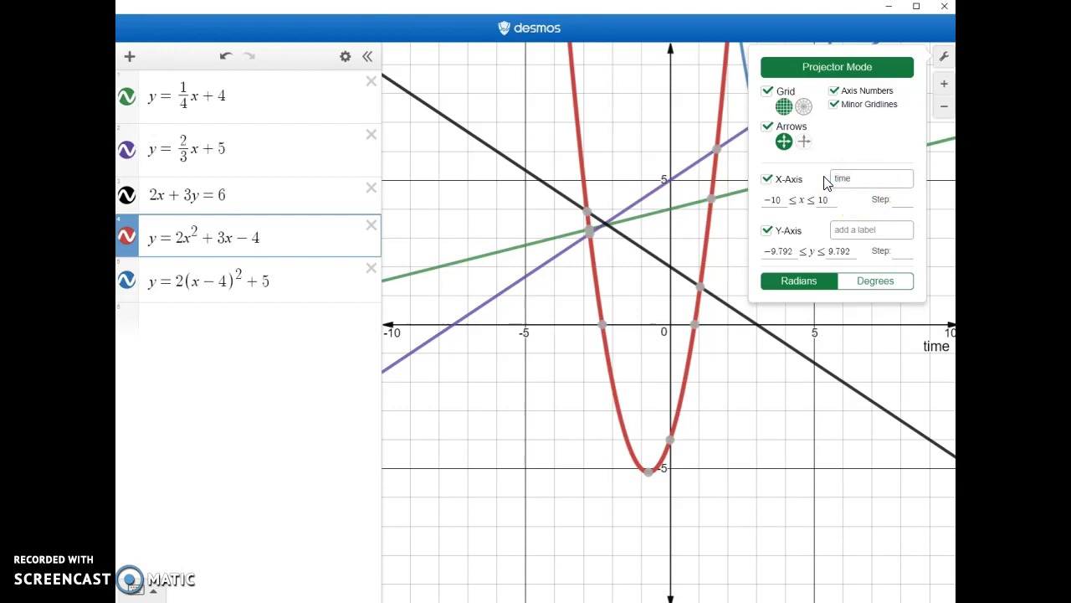
Step: Remove the label from the x-axis
{"action": "left_click_drag", "start_coordinate": [868, 175], "coordinate": [812, 180]}
{"action": "left_click", "coordinate": [859, 233]}
{"action": "left_click_drag", "start_coordinate": [875, 171], "coordinate": [796, 175]}
{"action": "key", "text": "BackSpace"}
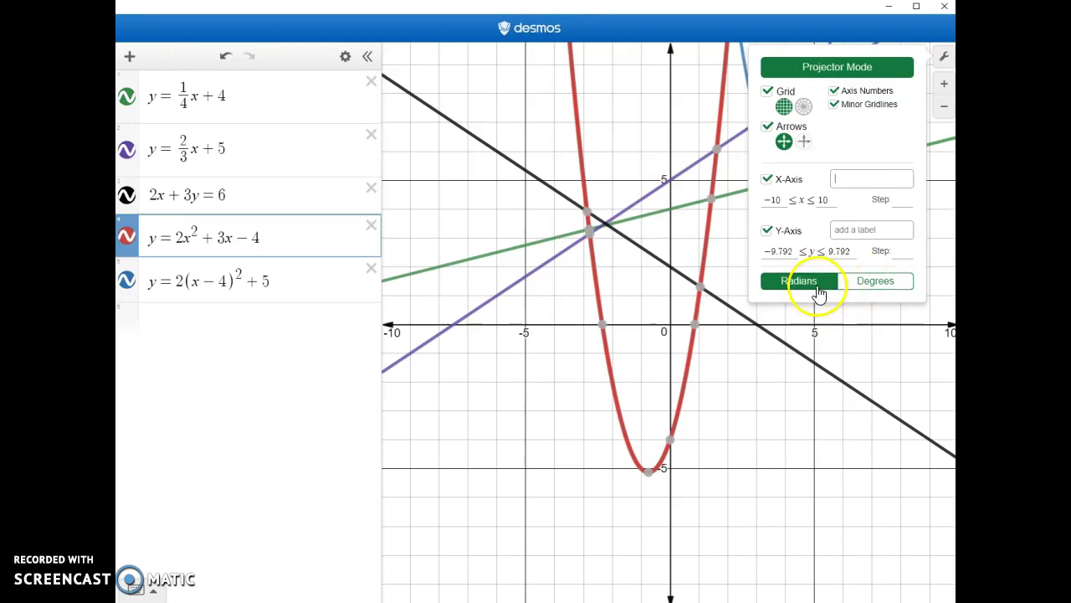
Step: Graph the function y = sin(x) in the sixth expression row
{"action": "left_click", "coordinate": [152, 322]}
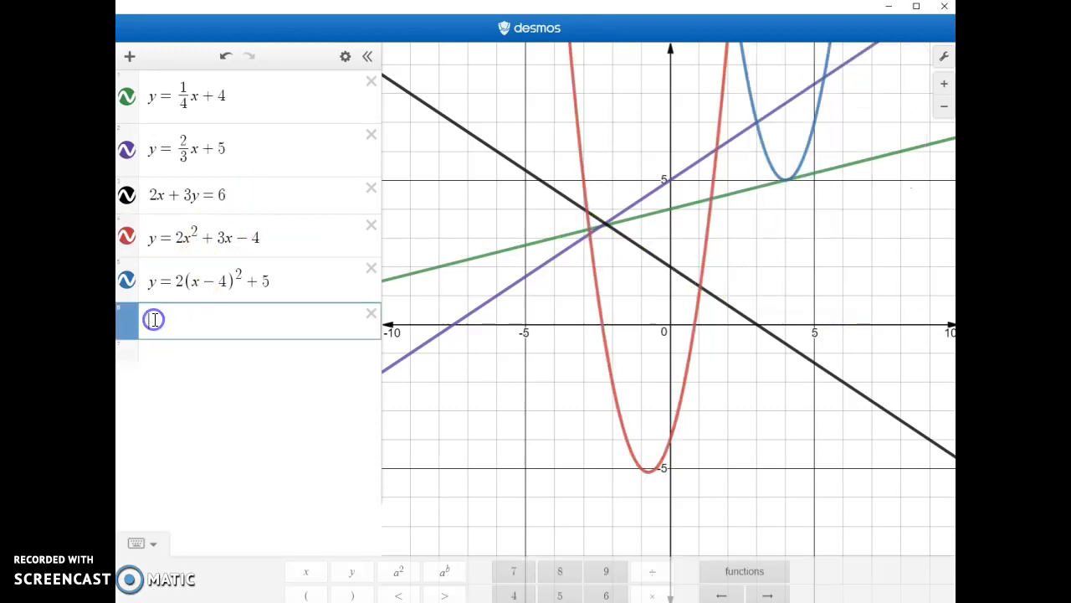
{"action": "type", "text": "y = sin"}
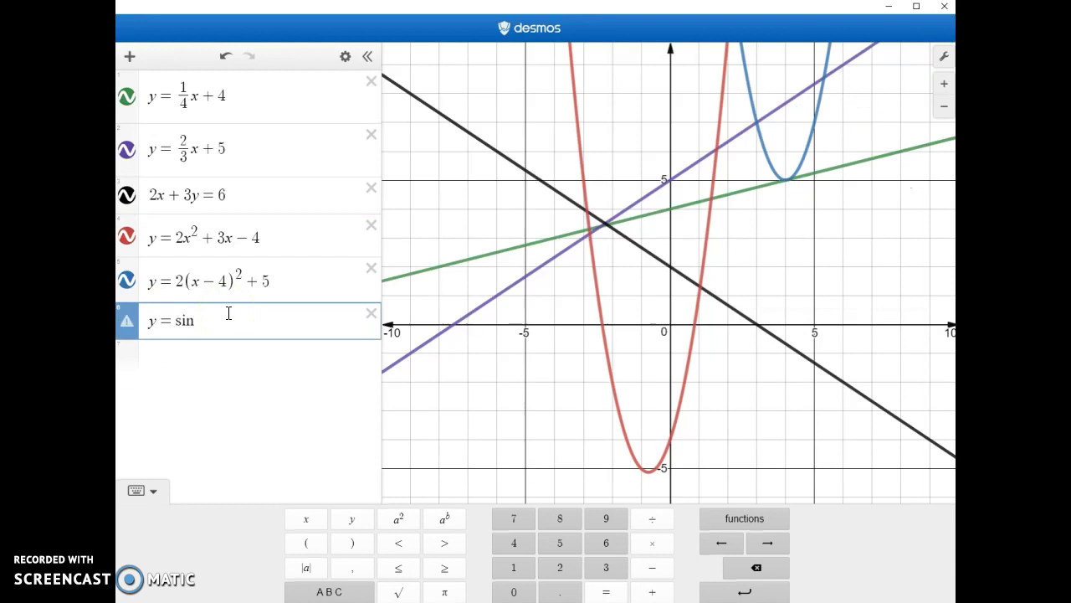
{"action": "type", "text": "(x"}
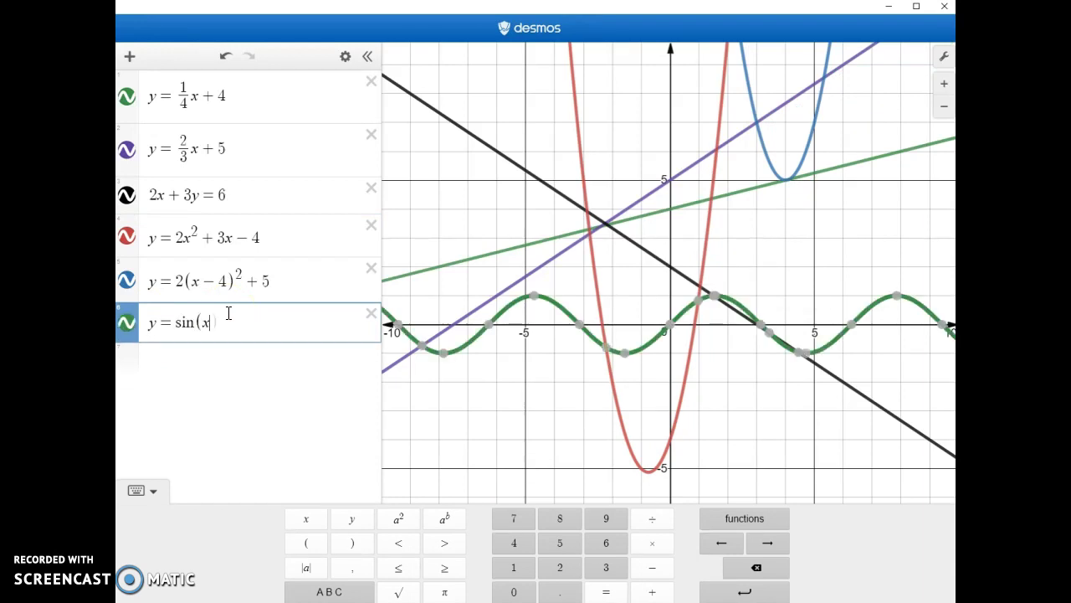
Step: Switch the angle unit to degrees and back to radians in the graph settings
{"action": "left_click", "coordinate": [946, 57]}
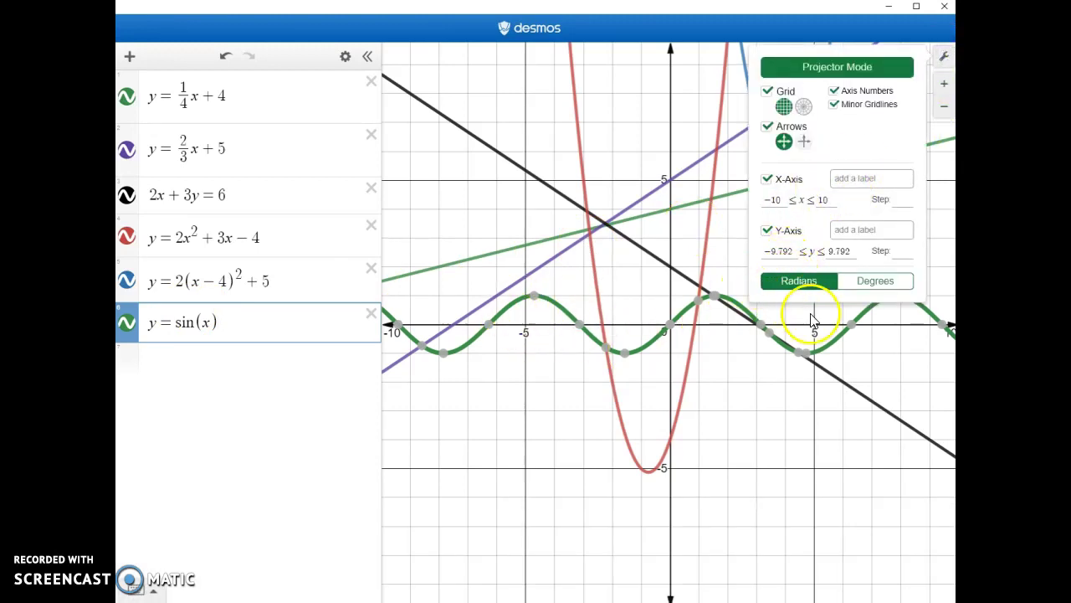
{"action": "left_click", "coordinate": [885, 287]}
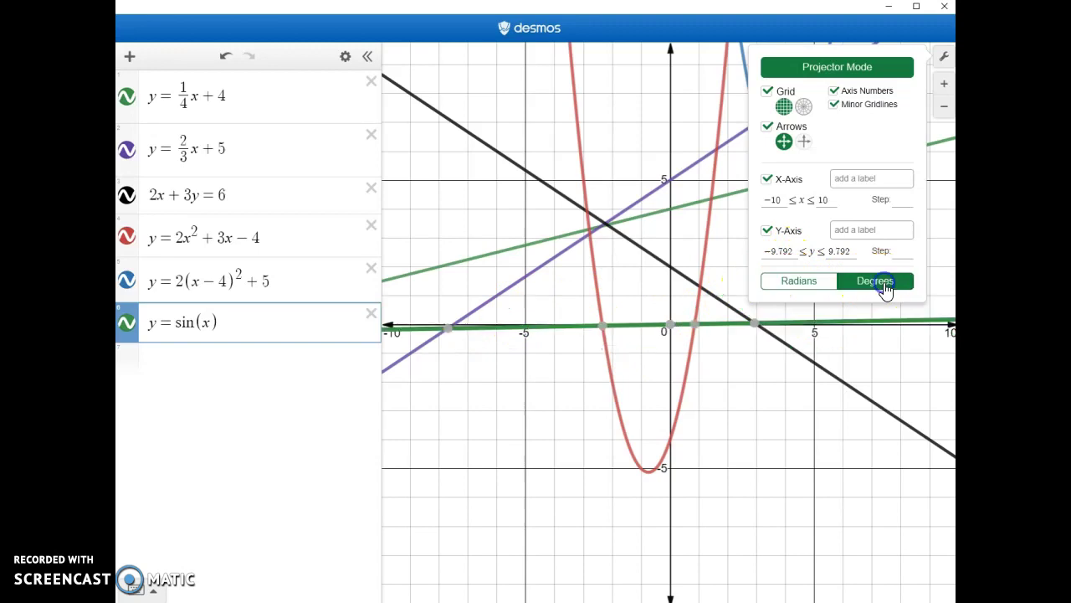
{"action": "left_click", "coordinate": [800, 283]}
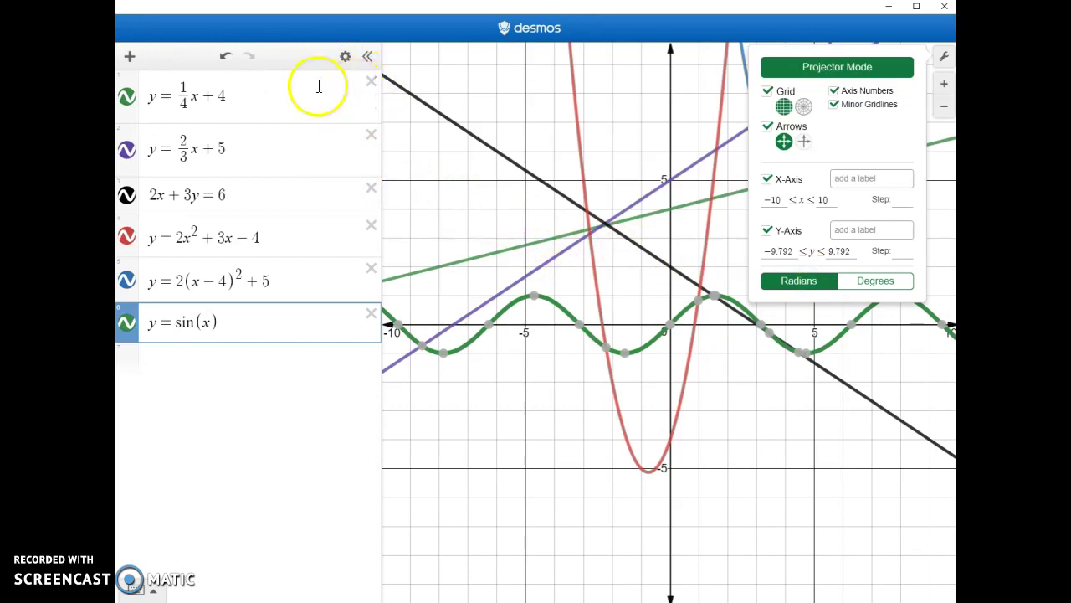
Step: Hide the graph of the line y = (1/4)x + 4 while keeping its expression in the list
{"action": "left_click", "coordinate": [252, 99]}
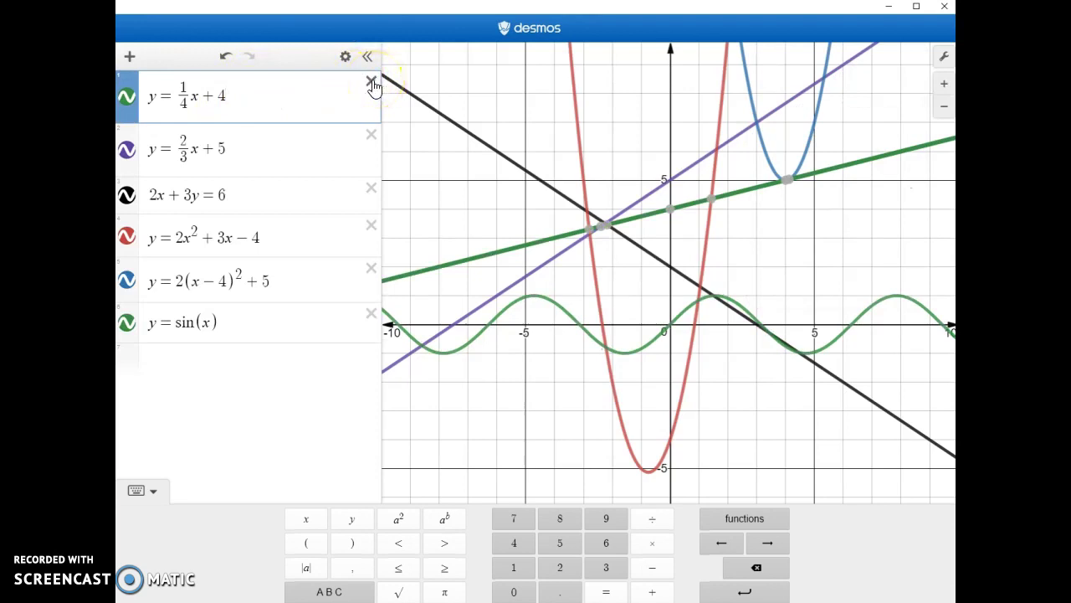
{"action": "left_click", "coordinate": [127, 100]}
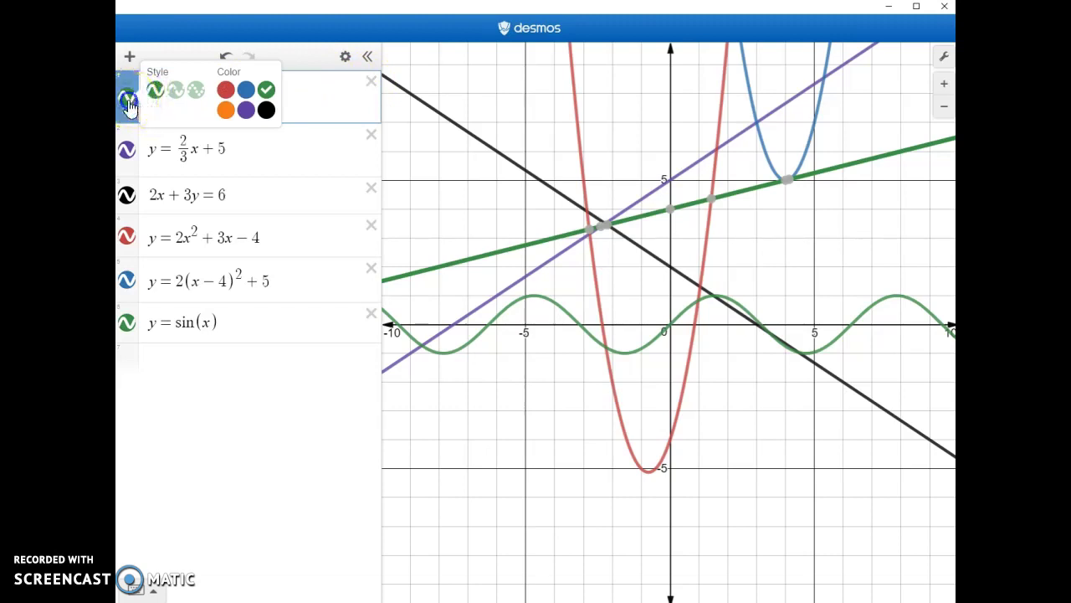
{"action": "left_click", "coordinate": [128, 101]}
{"action": "left_click", "coordinate": [128, 102]}
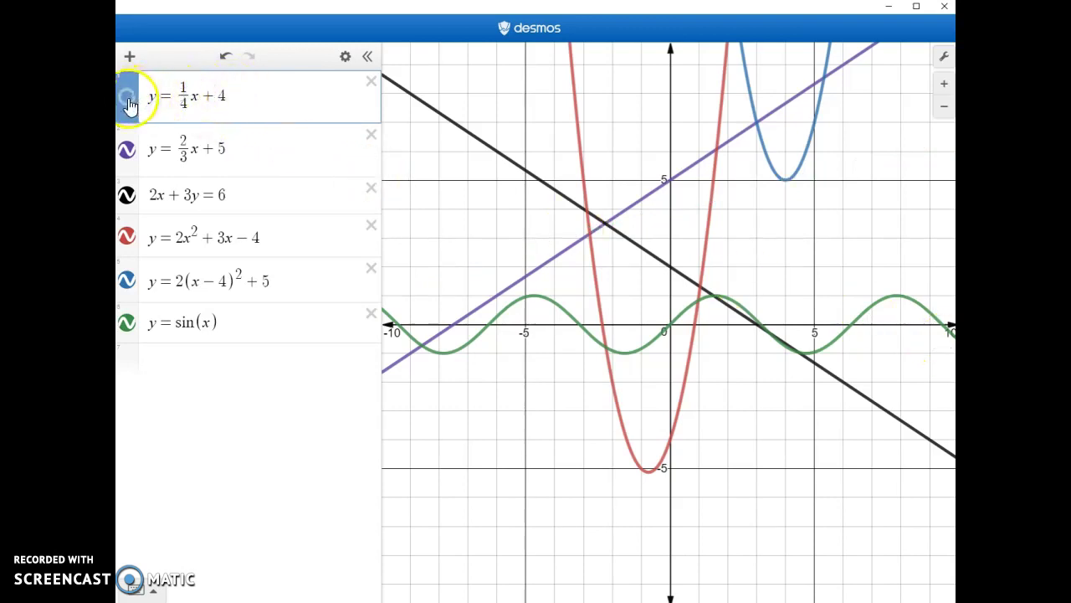
Step: Change the line y = (2/3)x + 5 to orange with a dotted line style
{"action": "left_click", "coordinate": [127, 153]}
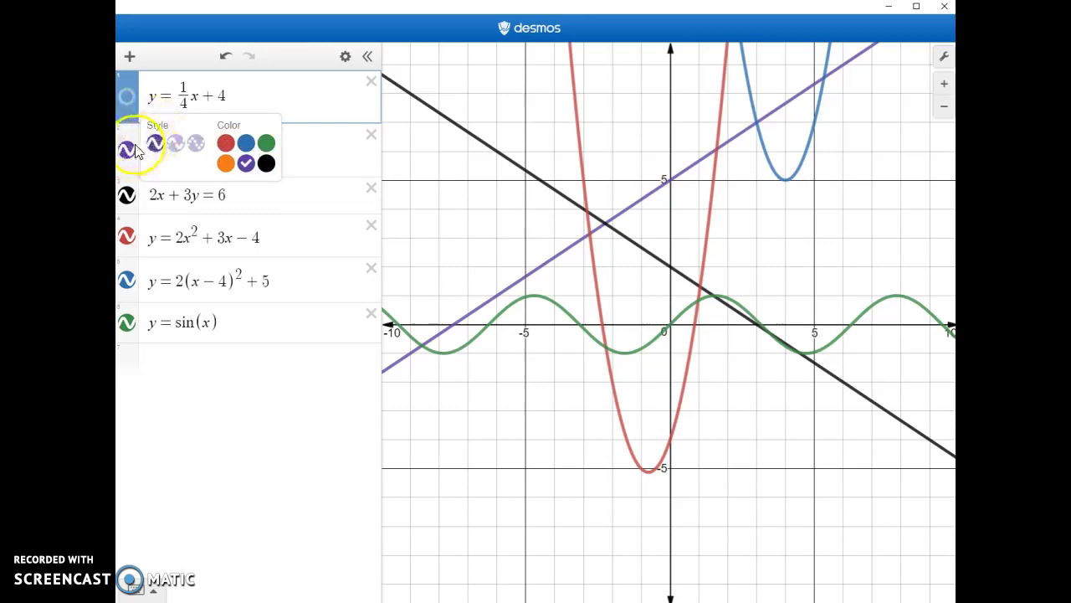
{"action": "left_click", "coordinate": [226, 146]}
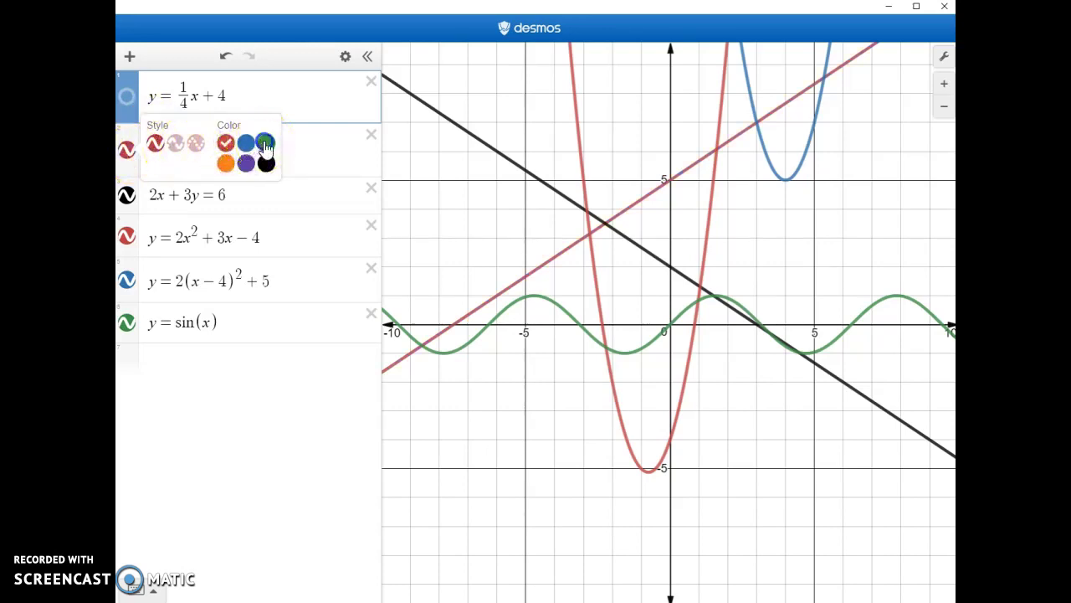
{"action": "left_click", "coordinate": [225, 163]}
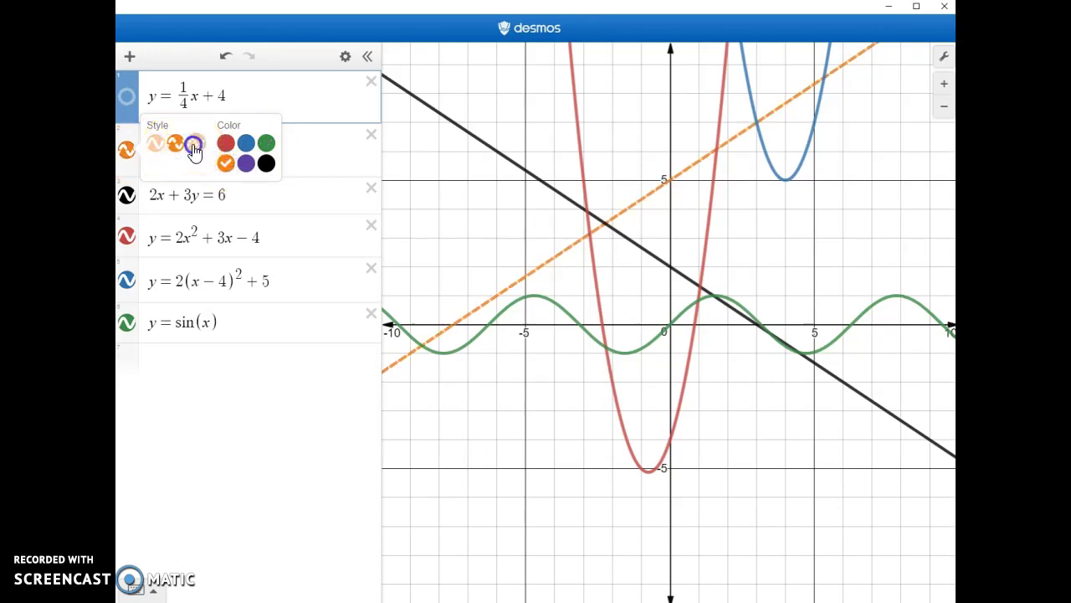
{"action": "left_click", "coordinate": [195, 144]}
{"action": "left_click", "coordinate": [177, 144]}
{"action": "left_click", "coordinate": [196, 145]}
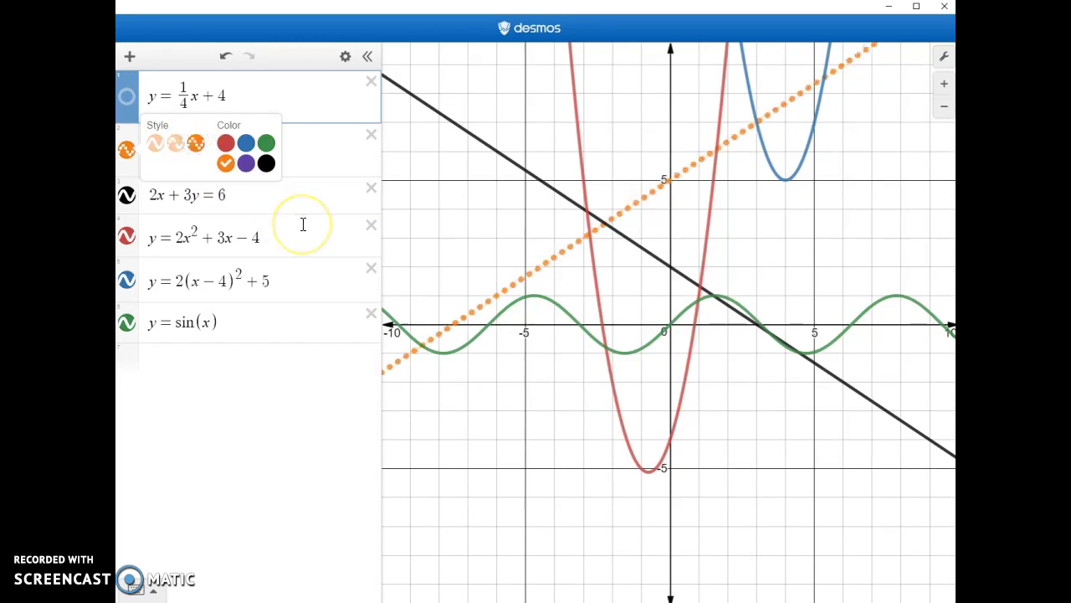
Step: Hide the graph of the dotted line y = (2/3)x + 5 and show it again
{"action": "left_click", "coordinate": [127, 157]}
{"action": "left_click", "coordinate": [127, 157]}
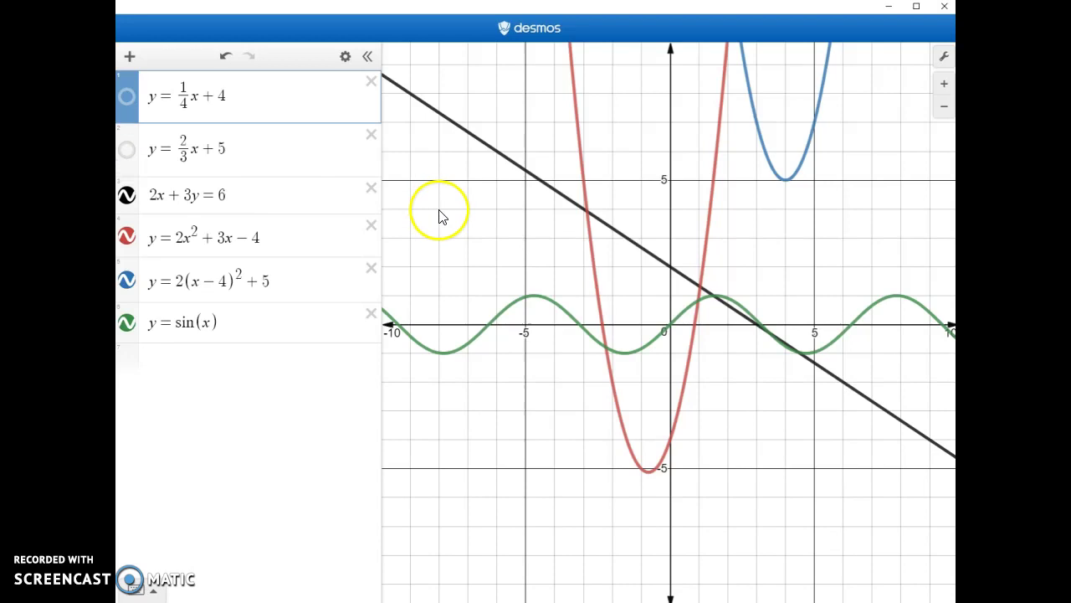
{"action": "left_click", "coordinate": [129, 158]}
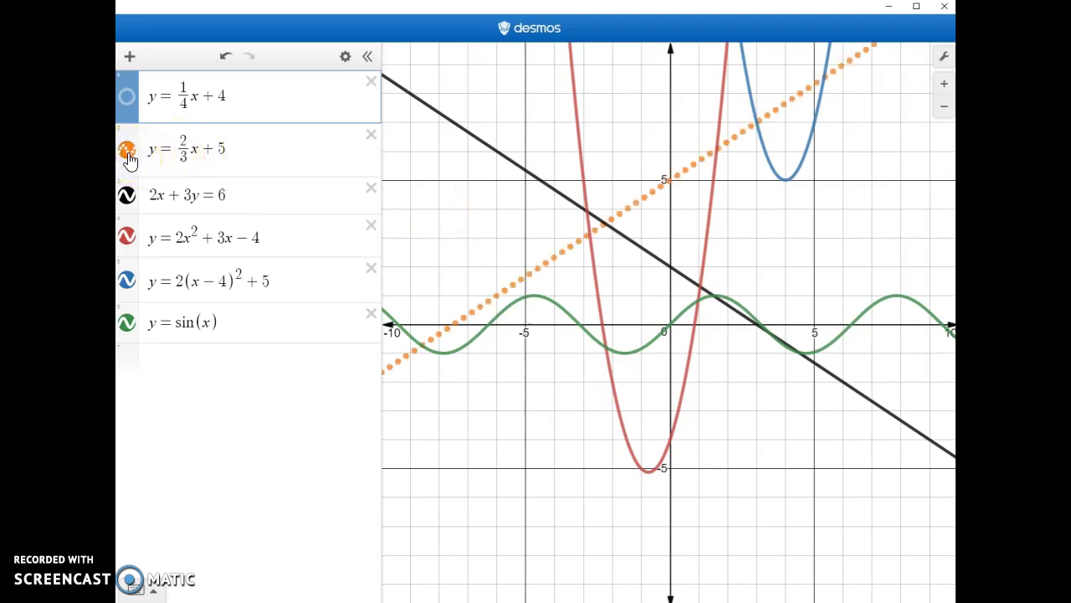
Step: Hide the graphs of all remaining expressions, from y = (2/3)x + 5 through y = sin(x), keeping them in the list
{"action": "left_click", "coordinate": [184, 360]}
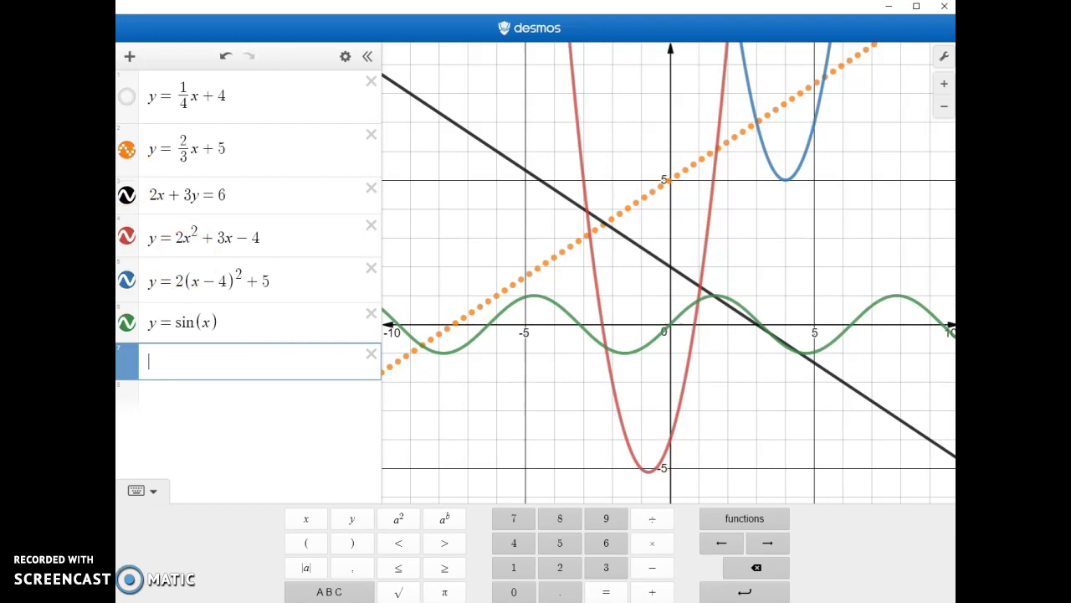
{"action": "left_click", "coordinate": [126, 237]}
{"action": "left_click", "coordinate": [126, 280]}
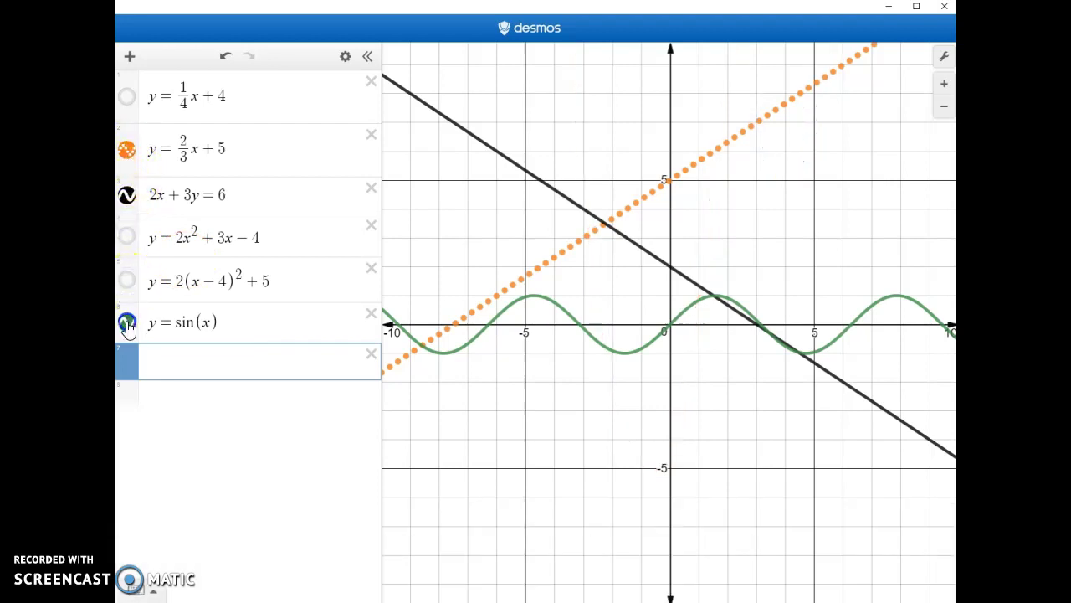
{"action": "left_click", "coordinate": [127, 322]}
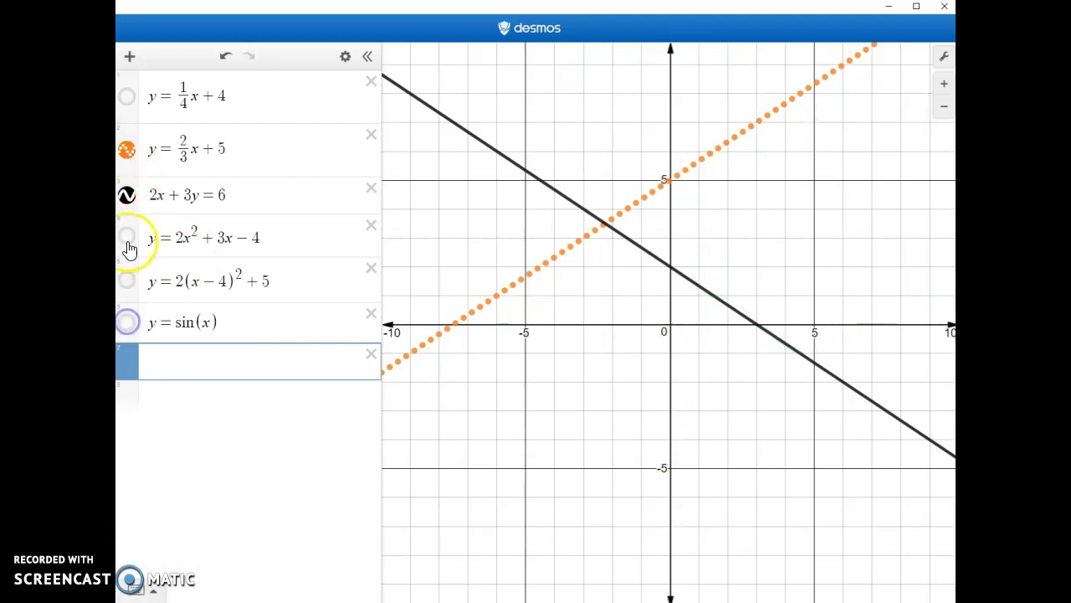
{"action": "left_click", "coordinate": [128, 198]}
{"action": "left_click", "coordinate": [131, 151]}
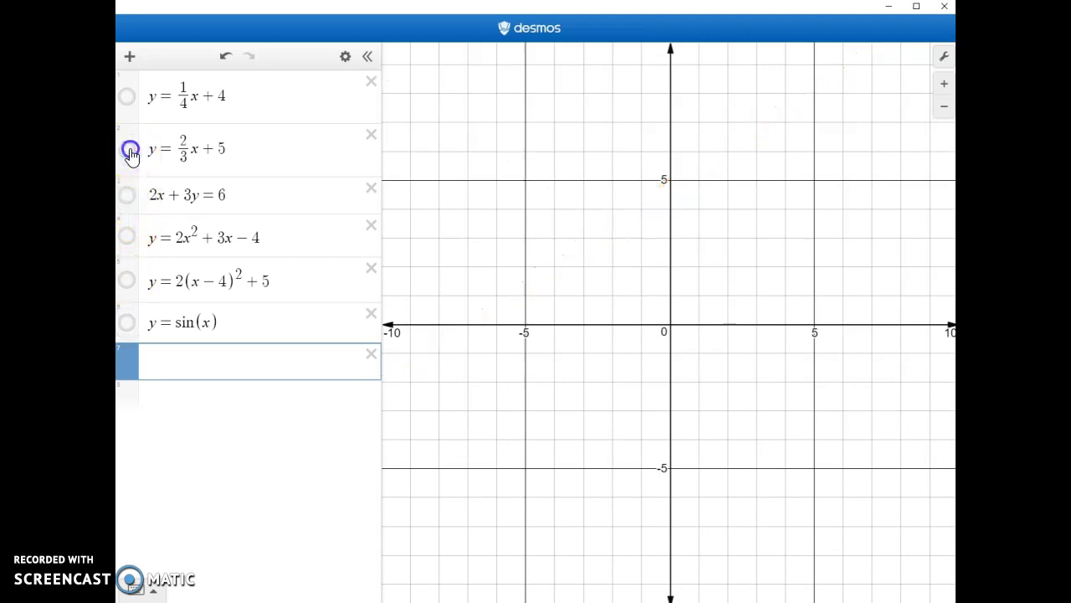
Step: Show the graph of y = (2/3)x + 5 again and set its line style to solid
{"action": "left_click", "coordinate": [129, 151]}
{"action": "left_click", "coordinate": [130, 152]}
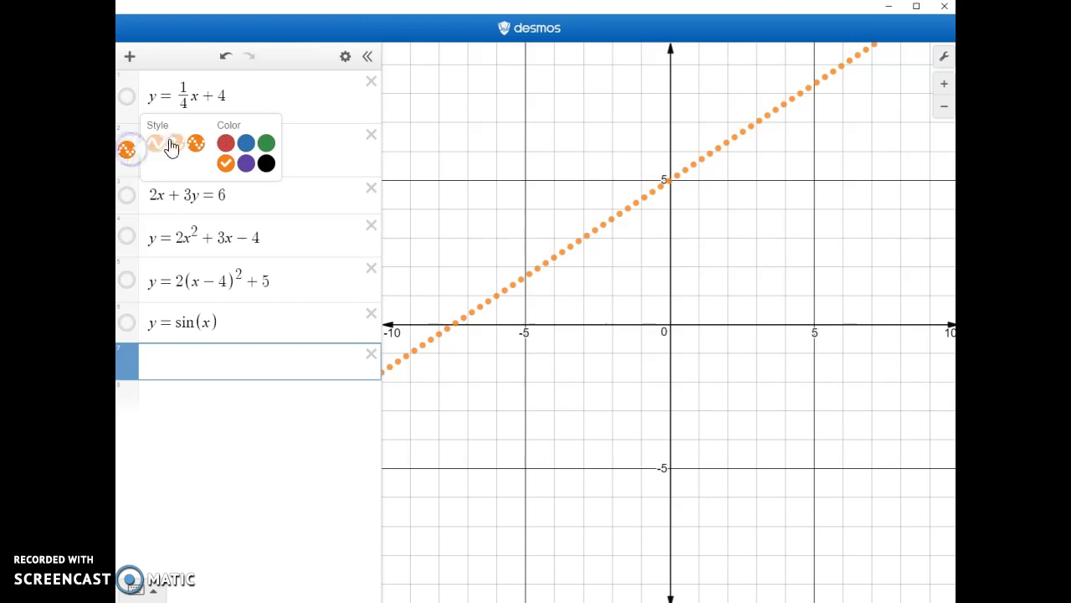
{"action": "left_click", "coordinate": [160, 147]}
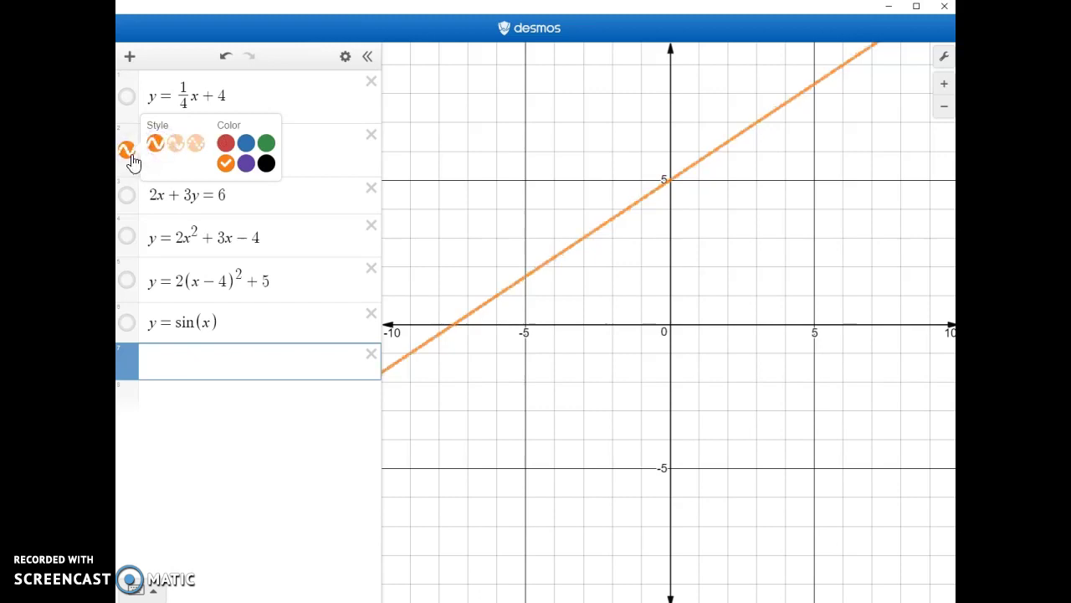
{"action": "left_click", "coordinate": [128, 152]}
Step: Replace the equals sign in y = (2/3)x + 5 with ≤ to graph the inequality
{"action": "left_click", "coordinate": [174, 151]}
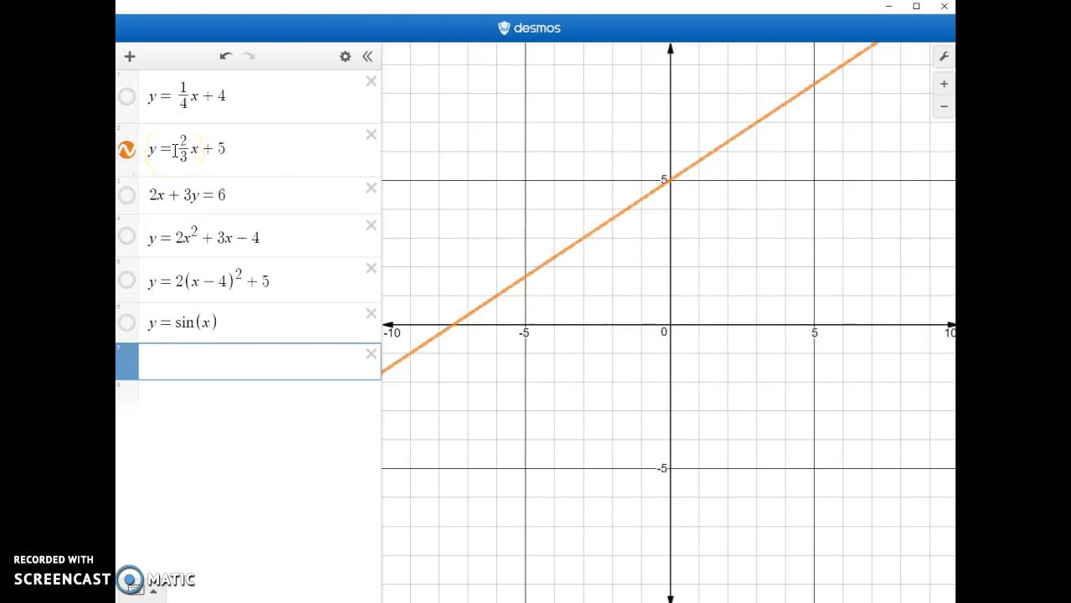
{"action": "left_click_drag", "start_coordinate": [174, 151], "coordinate": [153, 147]}
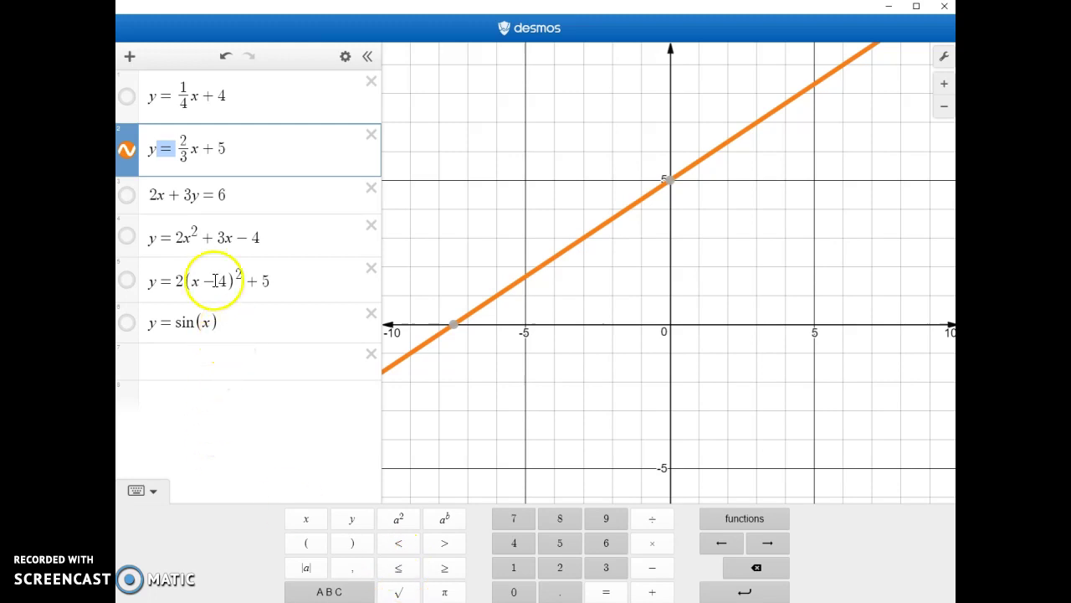
{"action": "left_click", "coordinate": [132, 490]}
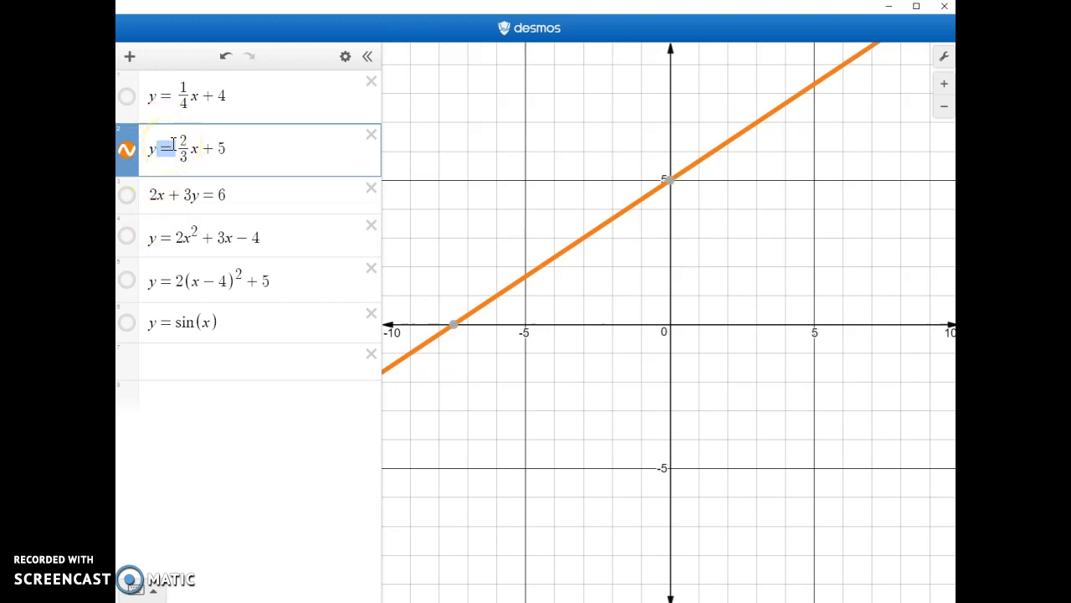
{"action": "type", "text": "<"}
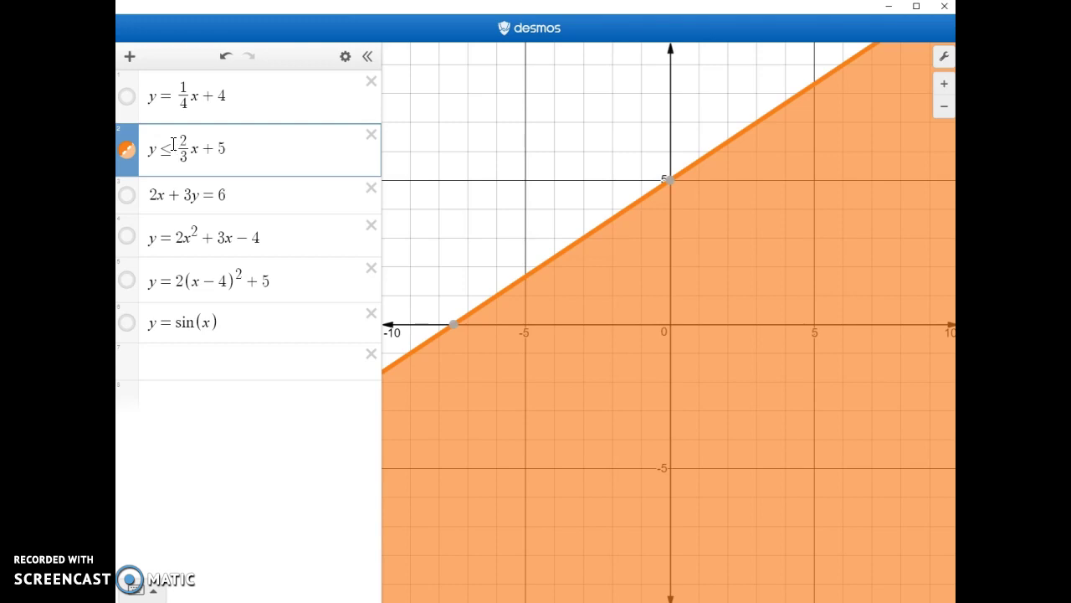
Step: Select the inequality sign in the second expression and enter ≤ again
{"action": "left_click", "coordinate": [163, 149]}
{"action": "left_click", "coordinate": [141, 591]}
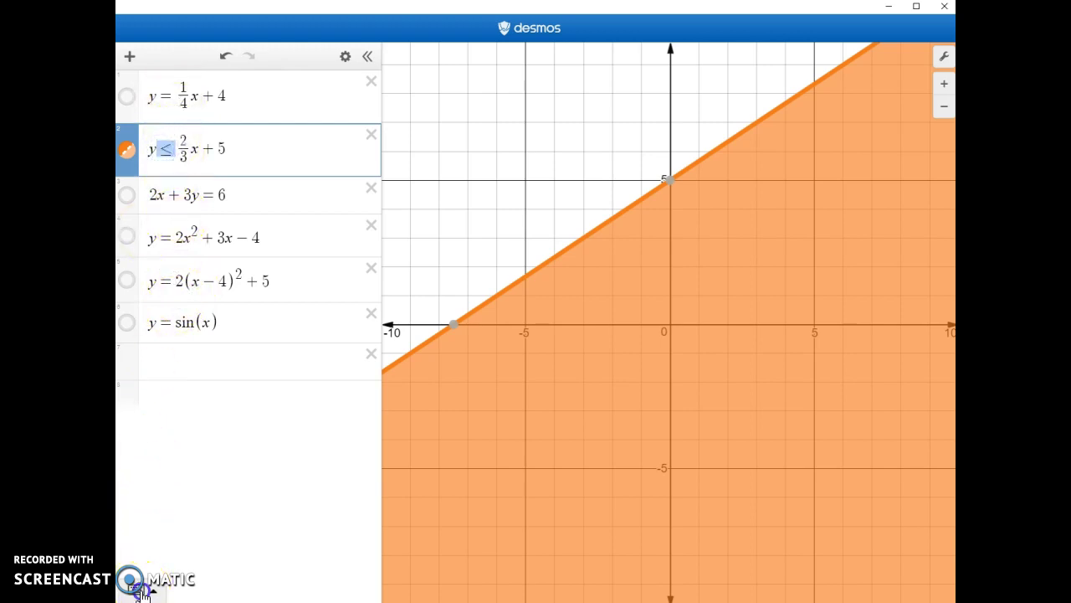
{"action": "left_click", "coordinate": [406, 576]}
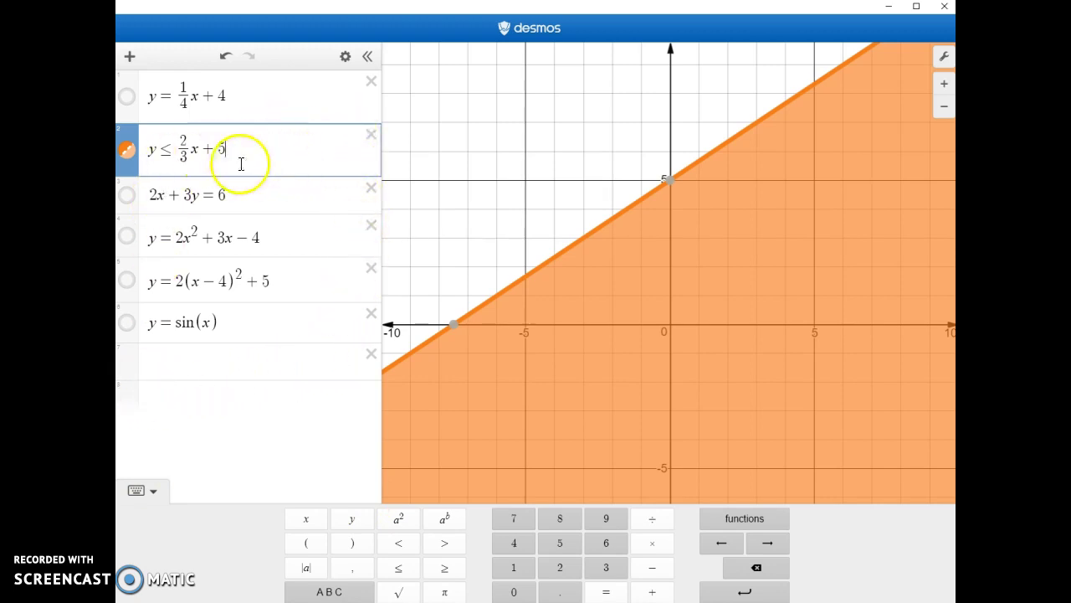
Step: Convert the first expression, y = (1/4)x + 4, into a table of values
{"action": "left_click", "coordinate": [284, 98]}
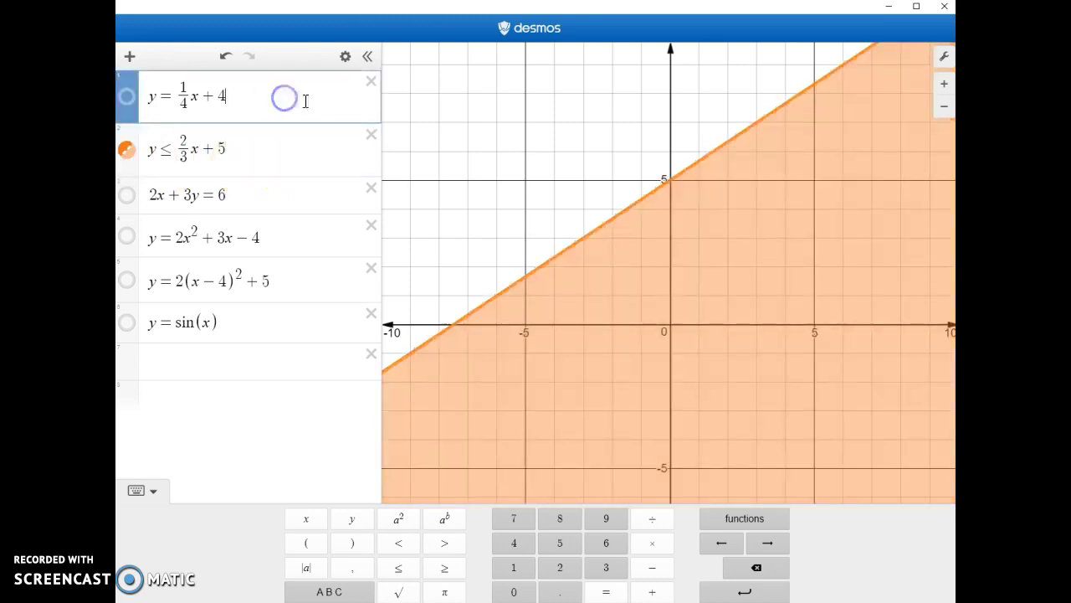
{"action": "mouse_move", "coordinate": [239, 101]}
{"action": "left_mouse_down"}
{"action": "mouse_move", "coordinate": [155, 101]}
{"action": "mouse_move", "coordinate": [217, 100]}
{"action": "left_mouse_up"}
{"action": "left_click", "coordinate": [274, 98]}
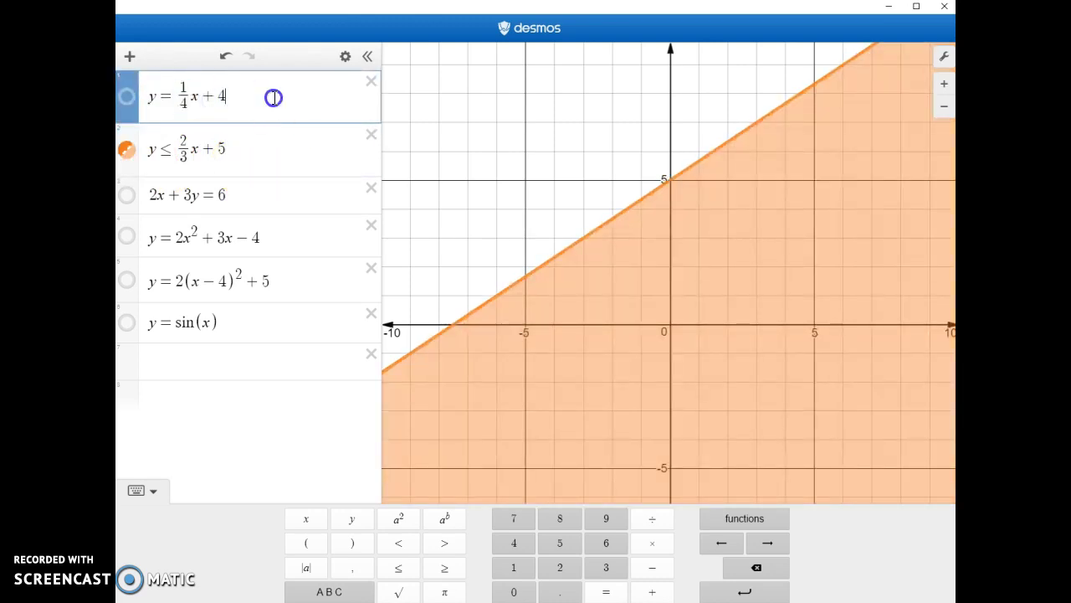
{"action": "left_click", "coordinate": [346, 59]}
{"action": "left_click", "coordinate": [346, 60]}
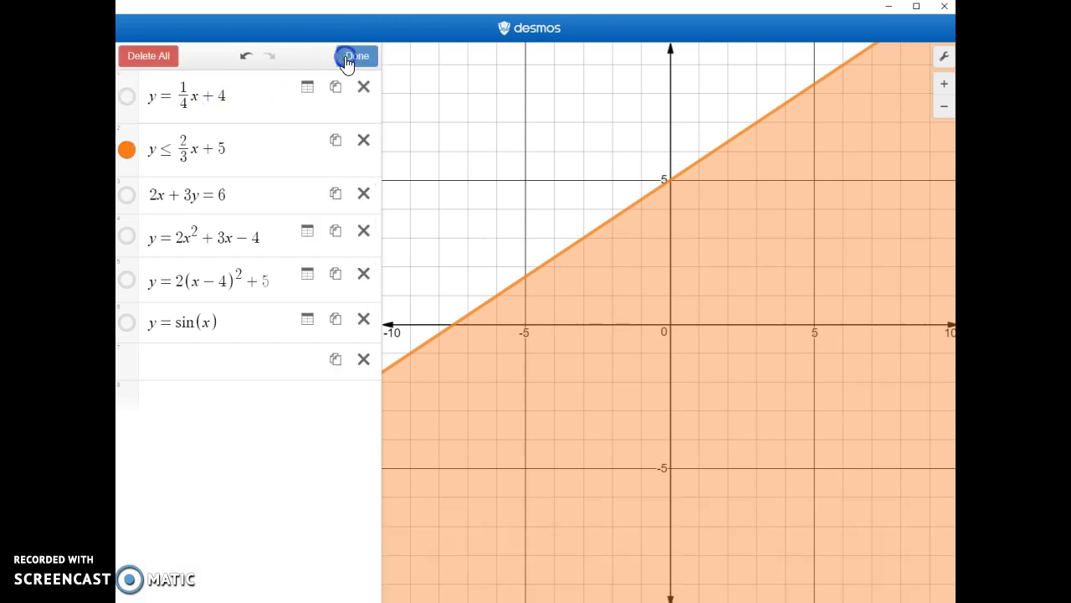
{"action": "left_click", "coordinate": [308, 88]}
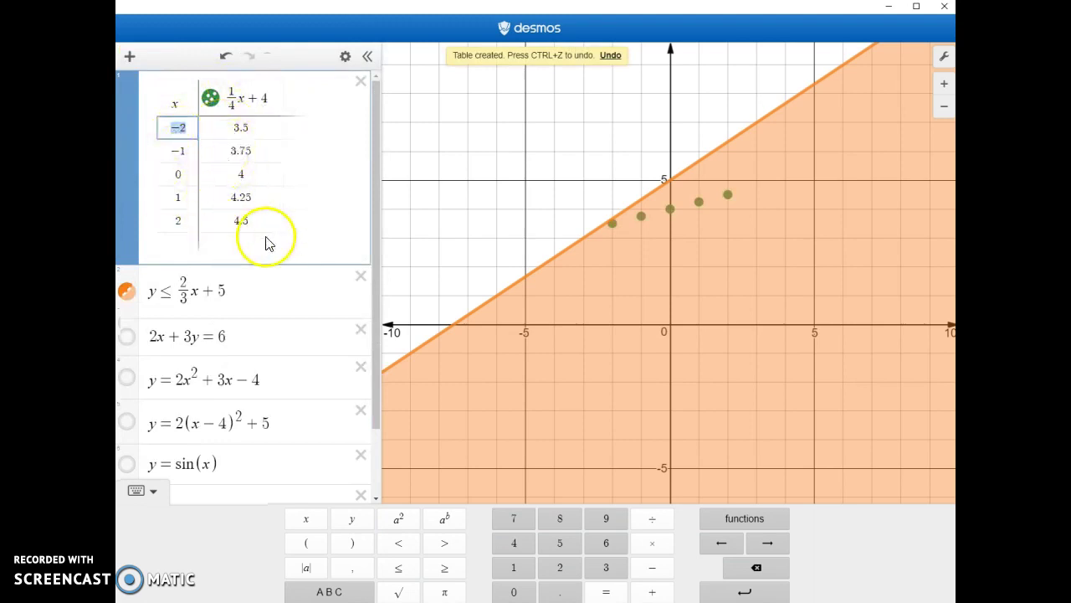
Step: Convert y = sin(x) into a table of values and delete that table from the list
{"action": "left_click", "coordinate": [345, 56]}
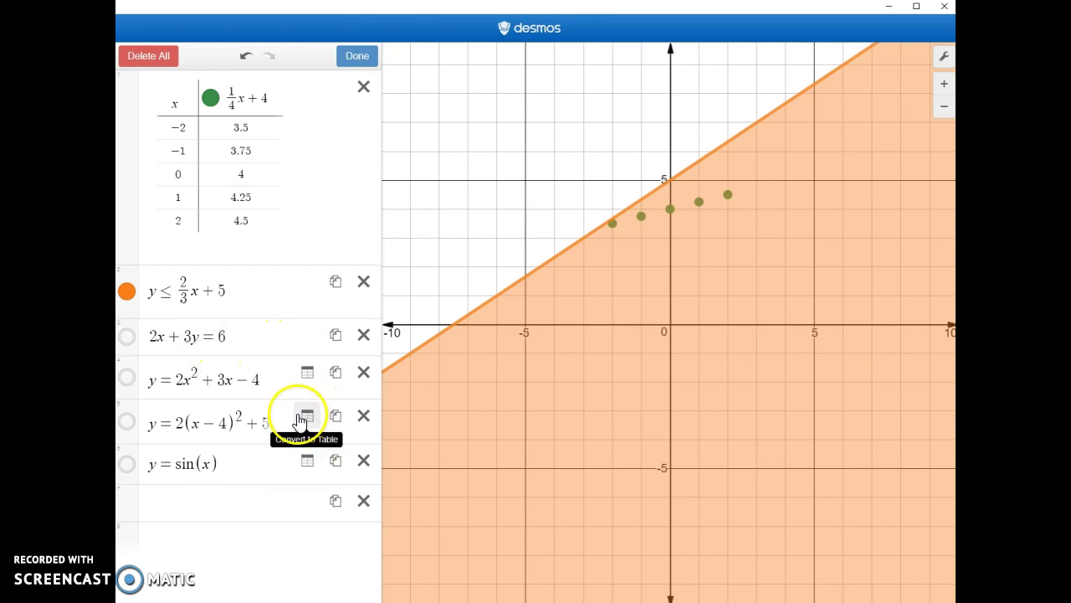
{"action": "left_click", "coordinate": [307, 462]}
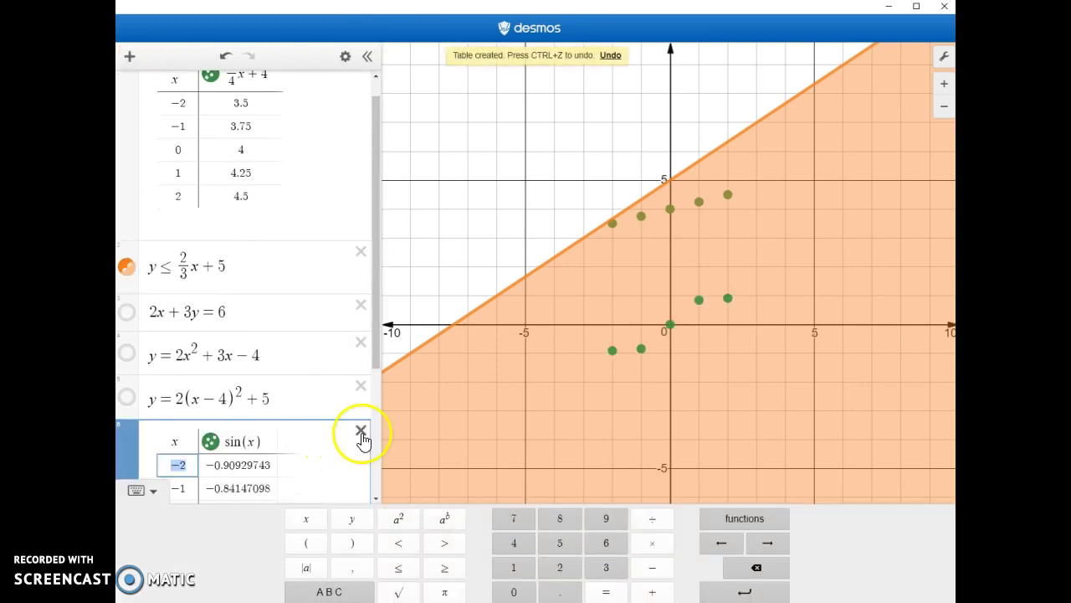
{"action": "left_click", "coordinate": [360, 432]}
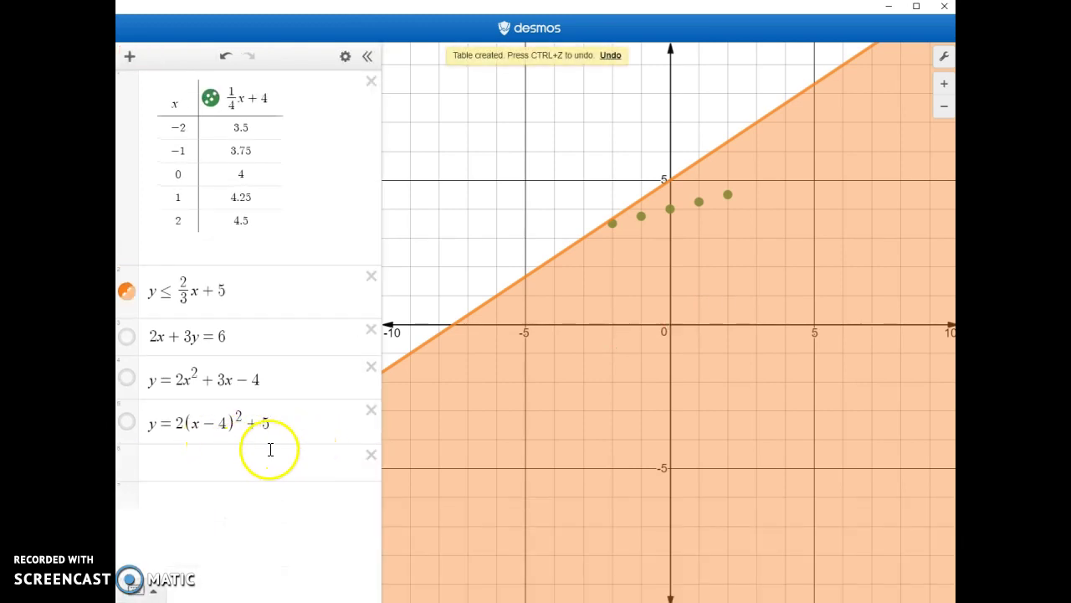
{"action": "left_click", "coordinate": [346, 56]}
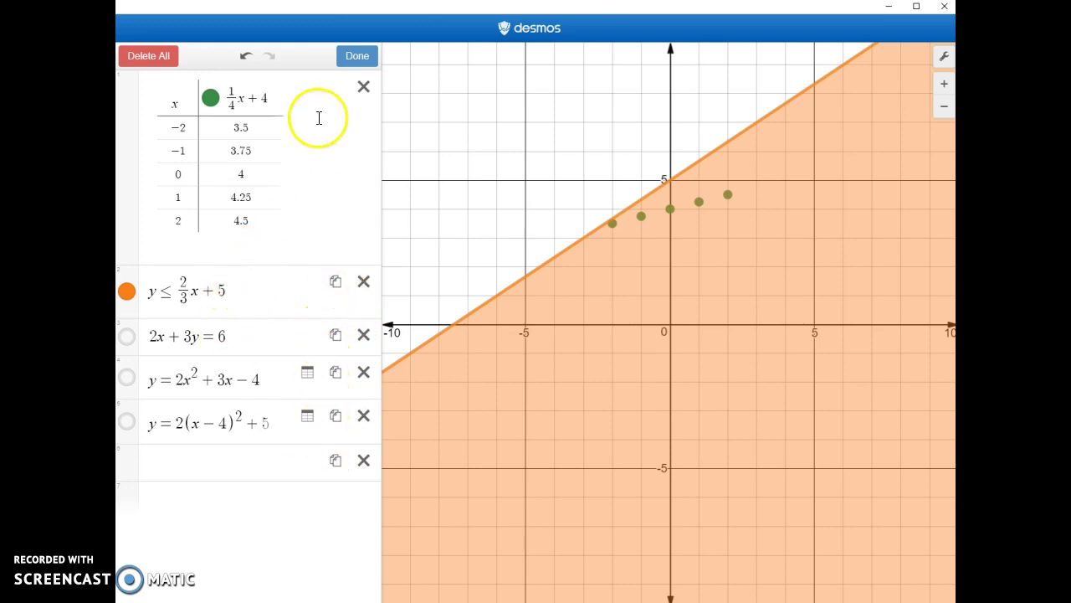
{"action": "left_click", "coordinate": [352, 57]}
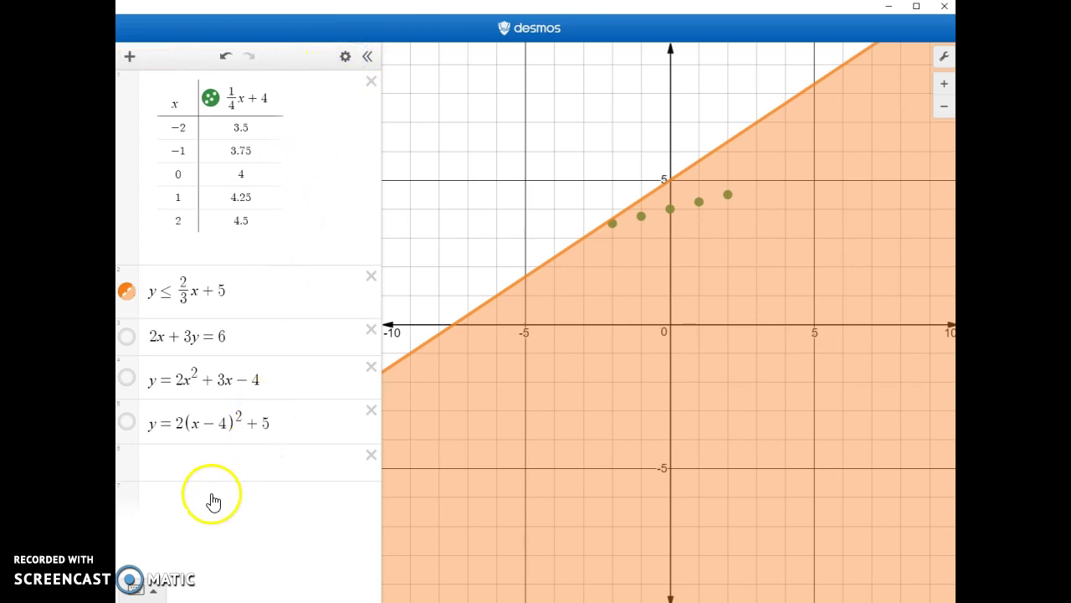
Step: Insert a new table in the empty sixth row and enter the point (0, 3)
{"action": "left_click", "coordinate": [157, 470]}
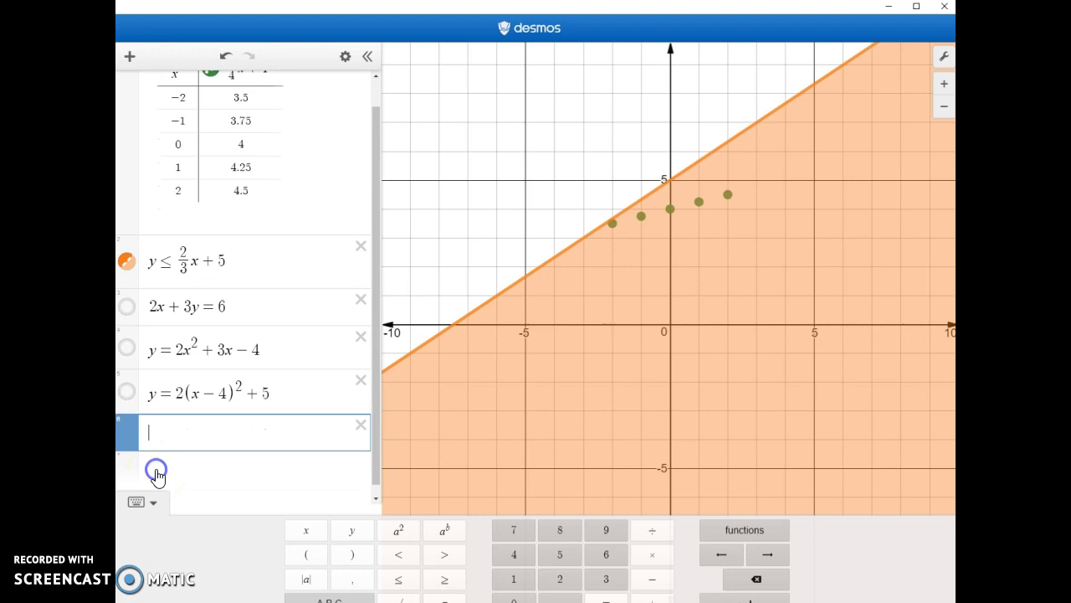
{"action": "left_click", "coordinate": [130, 59]}
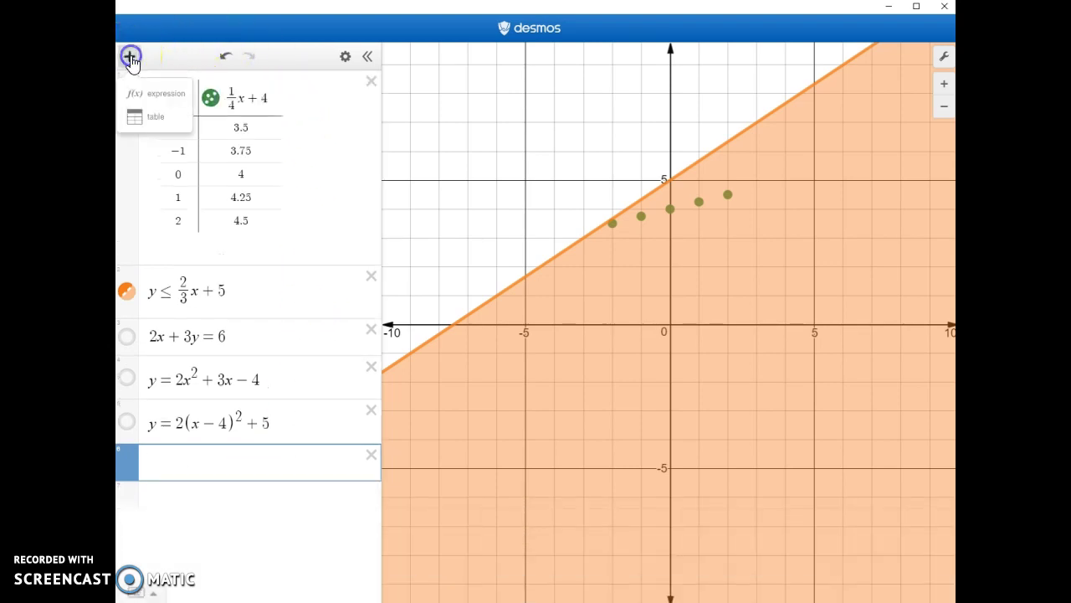
{"action": "left_click", "coordinate": [158, 102]}
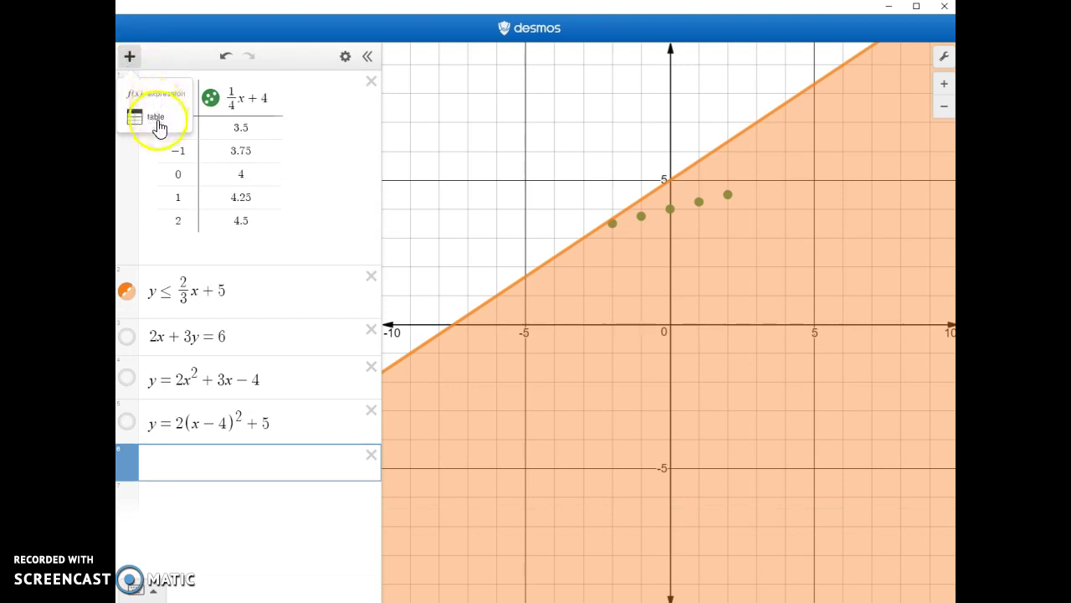
{"action": "left_click", "coordinate": [146, 124]}
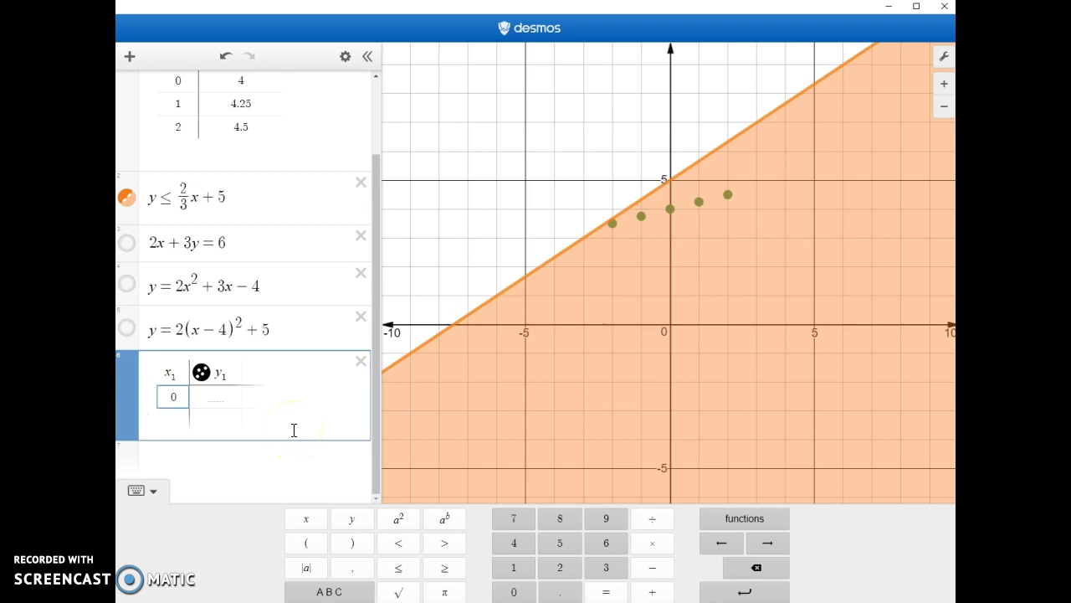
{"action": "key", "text": "Tab"}
{"action": "type", "text": "3"}
{"action": "left_click", "coordinate": [293, 431]}
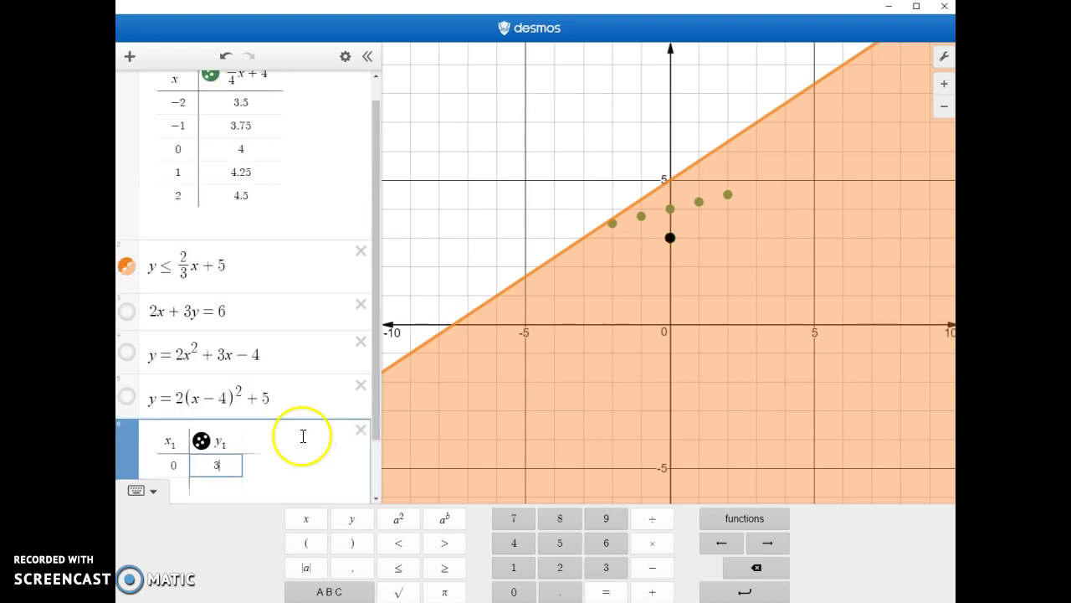
Step: Add the point (2, −4) as the second row of the new table
{"action": "key", "text": "Return"}
{"action": "key", "text": "shift+Tab"}
{"action": "type", "text": "2"}
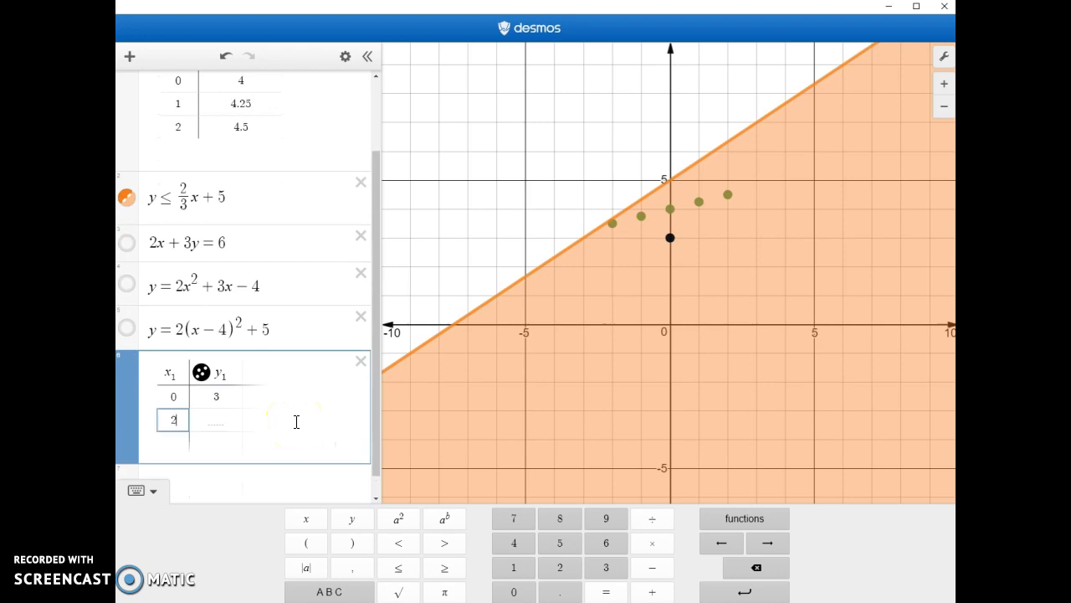
{"action": "type", "text": "-"}
{"action": "key", "text": "BackSpace"}
{"action": "key", "text": "Tab"}
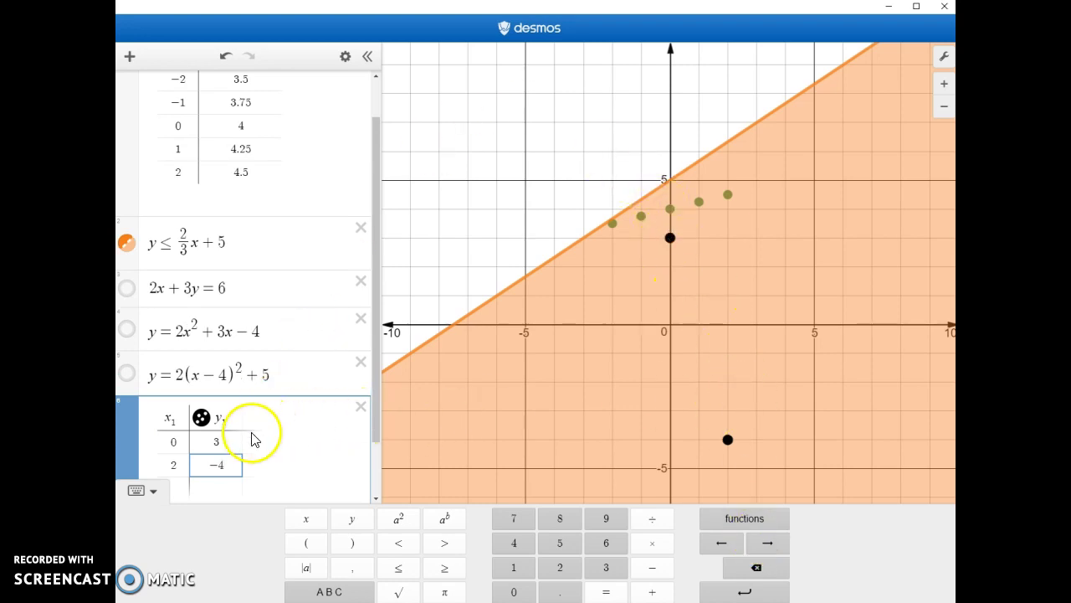
{"action": "scroll", "coordinate": [281, 442], "scroll_direction": "down", "scroll_amount": 1}
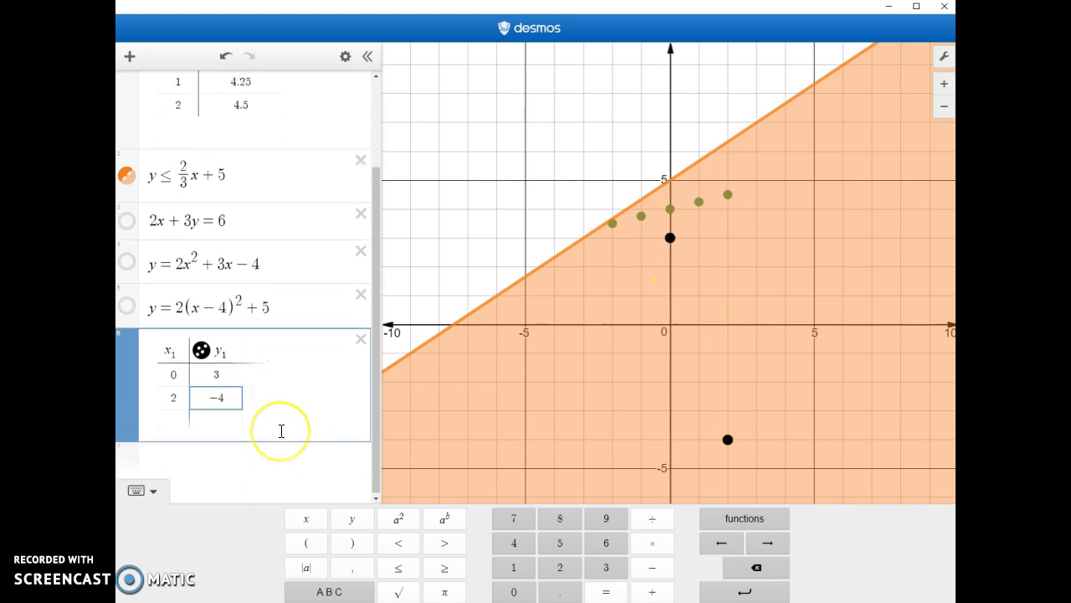